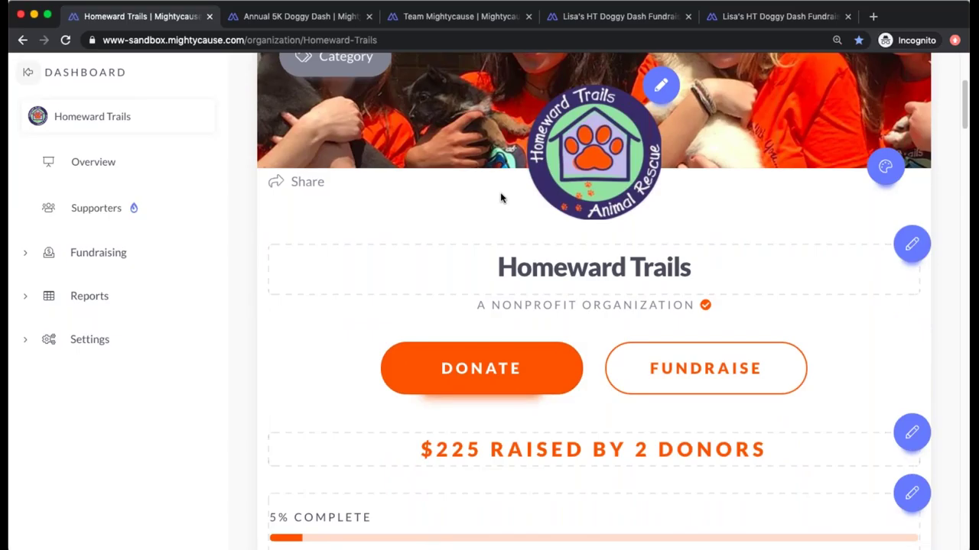
- Scroll down the Homeward Trails page in edit mode, which shows $225 raised by 2 donors
scroll(501, 198, down, 2)
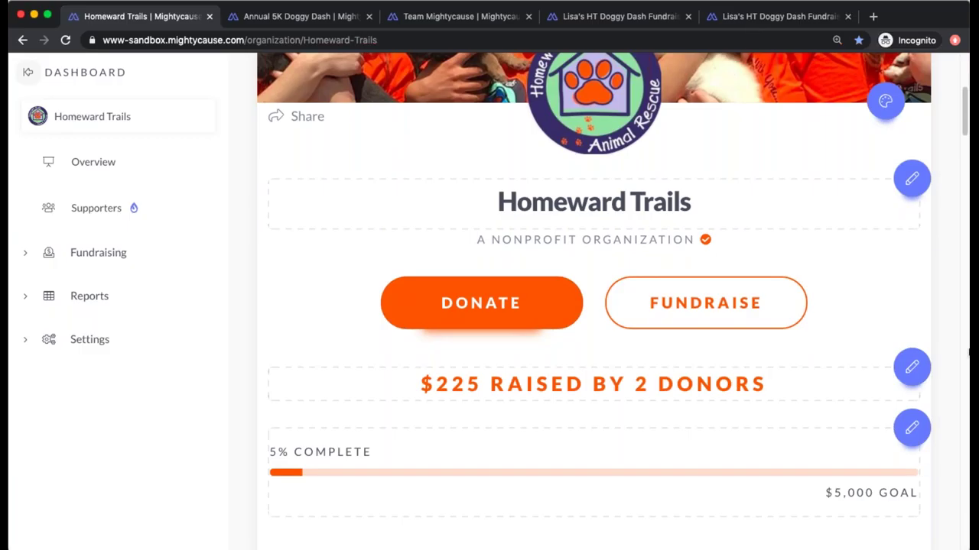
scroll(870, 392, up, 3)
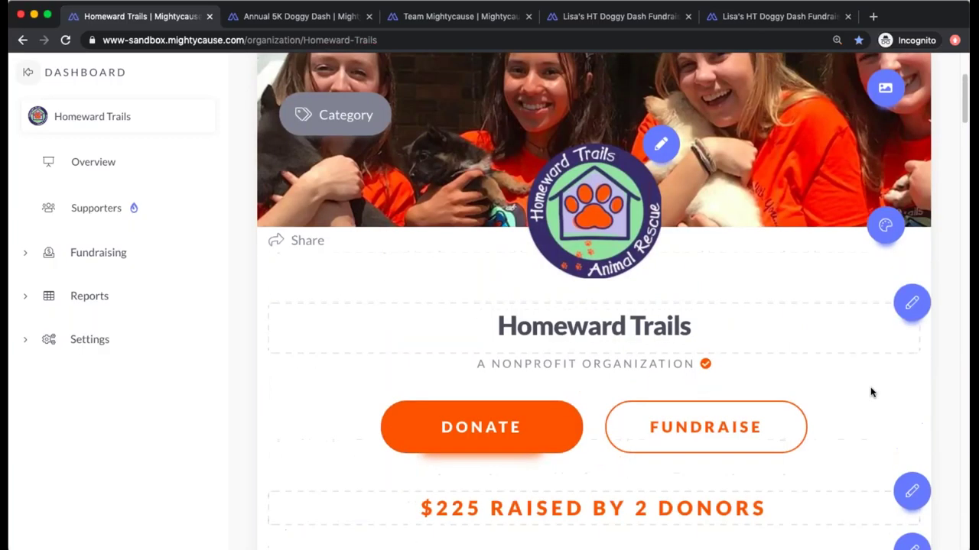
scroll(870, 392, down, 5)
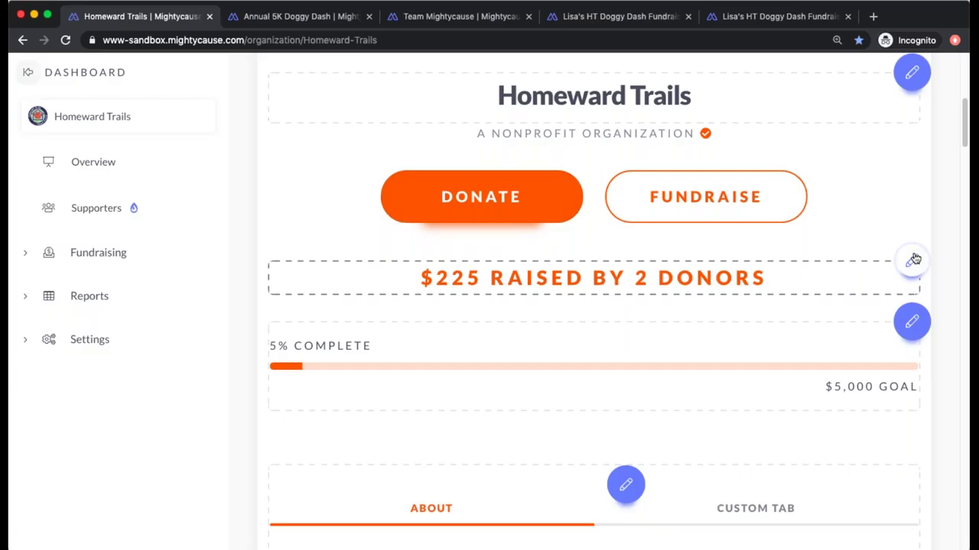
- In the raised-amount stats settings, pick 12/04/2020 as the calculation start date
click(912, 260)
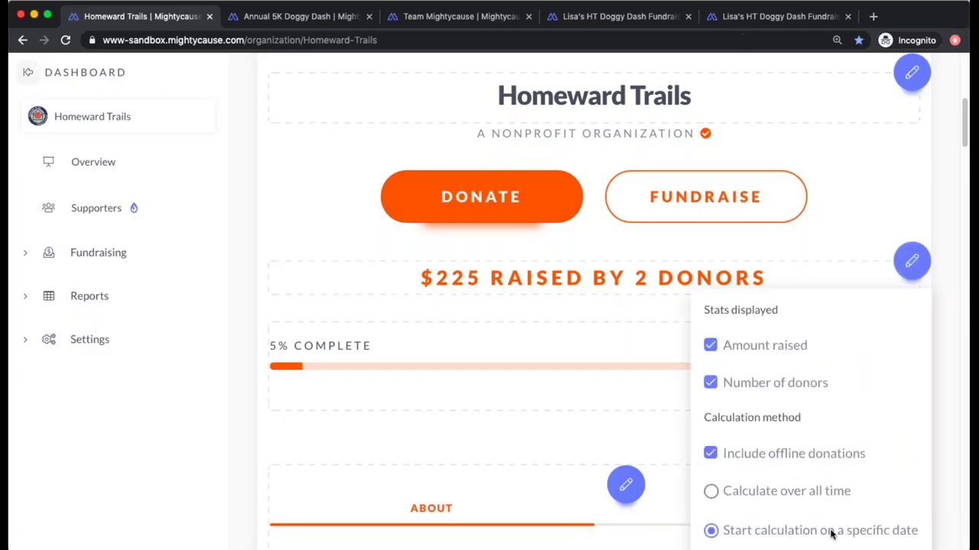
scroll(839, 527, down, 3)
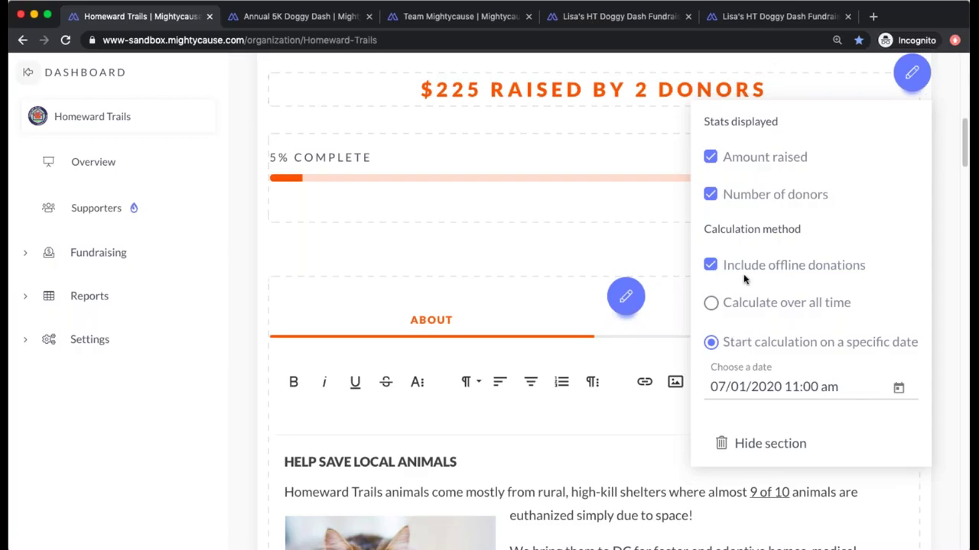
scroll(856, 398, down, 1)
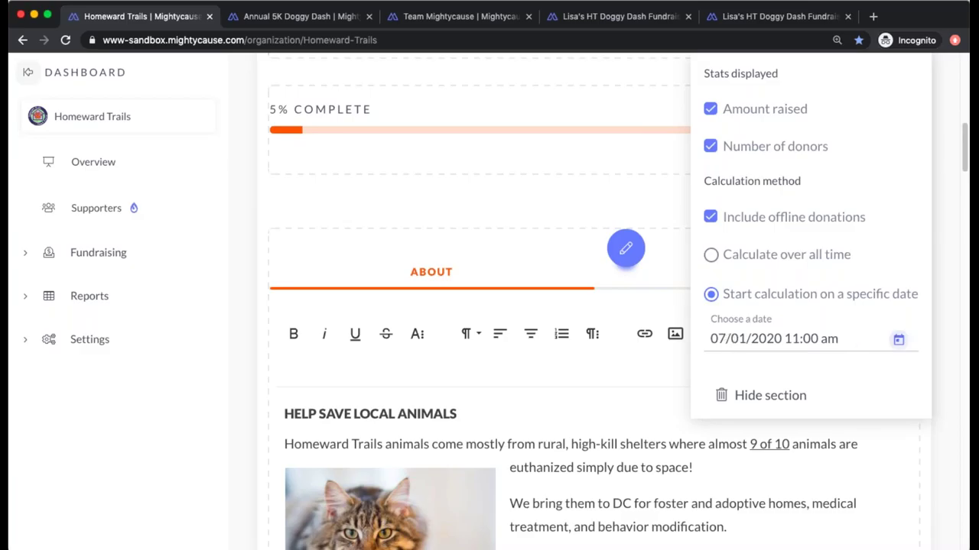
click(900, 344)
click(899, 106)
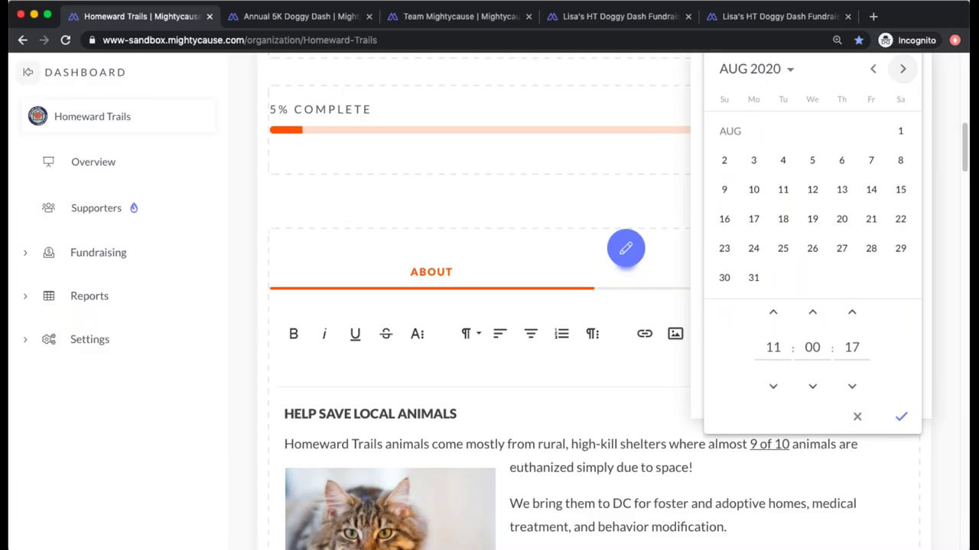
click(902, 69)
click(902, 70)
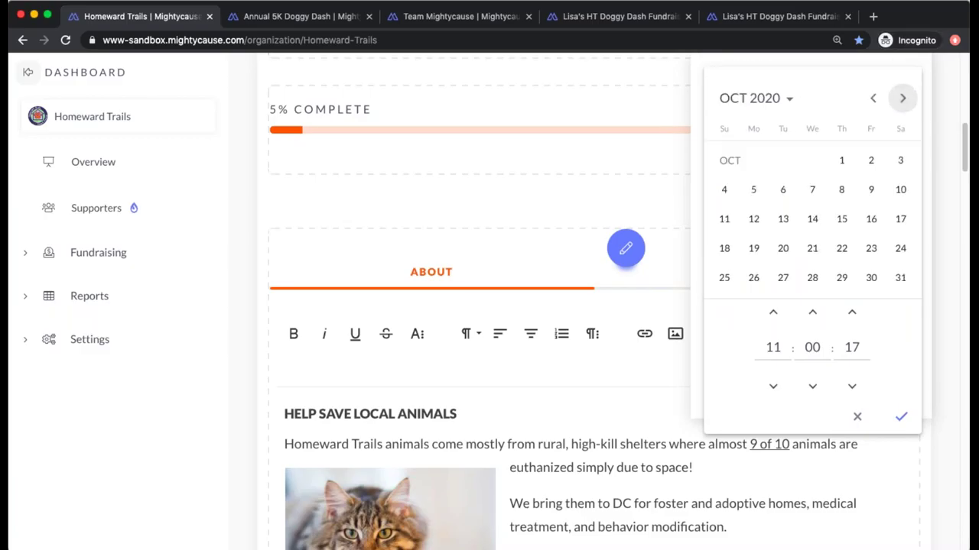
click(903, 98)
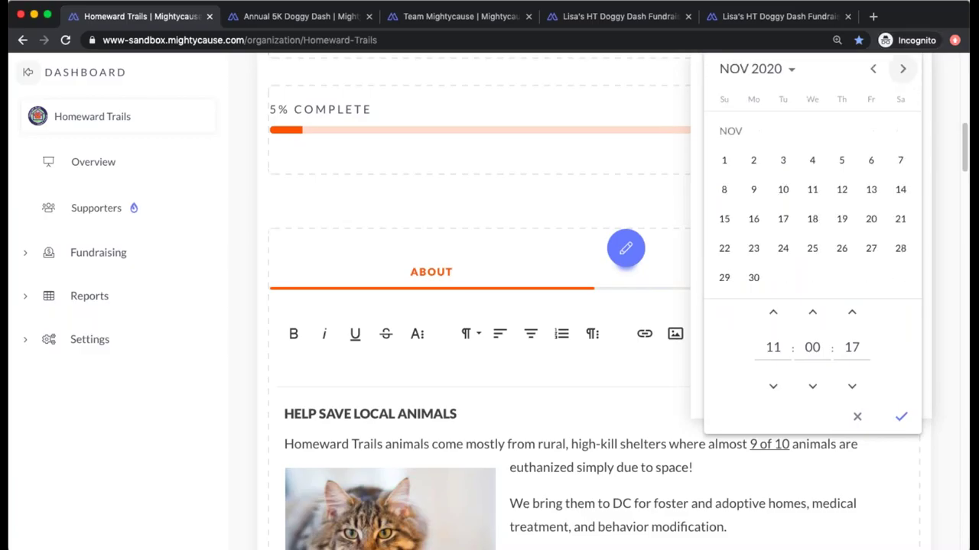
click(903, 69)
click(781, 161)
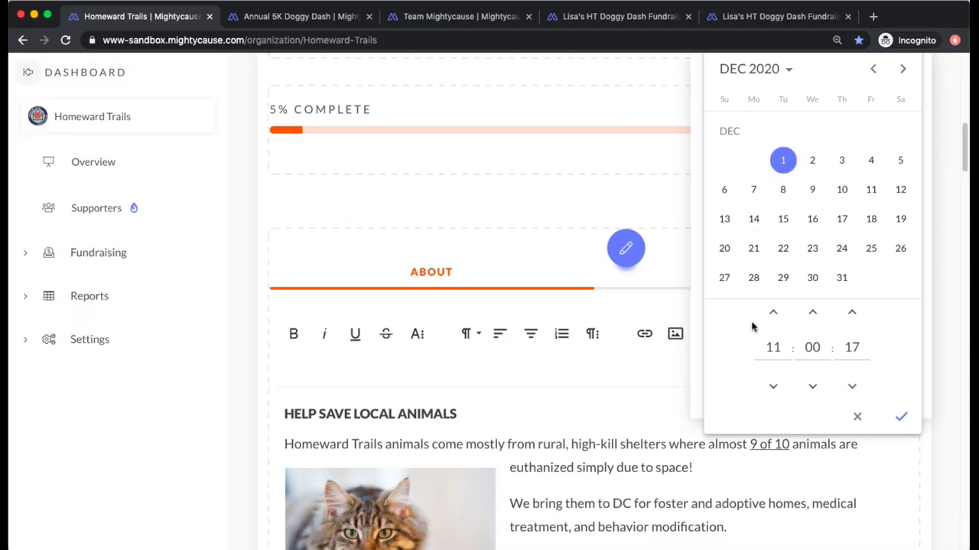
- Set the start time to 24:00:00 and confirm, so the profile shows $0 raised by 0 donors
click(774, 349)
key(BackSpace)
key(BackSpace)
text(24)
click(854, 347)
key(BackSpace)
key(BackSpace)
text(00)
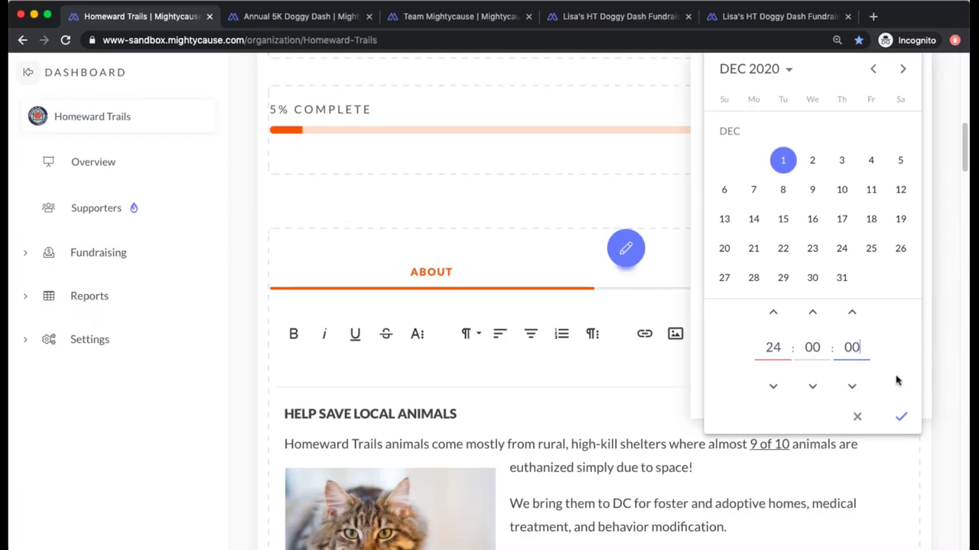
click(901, 417)
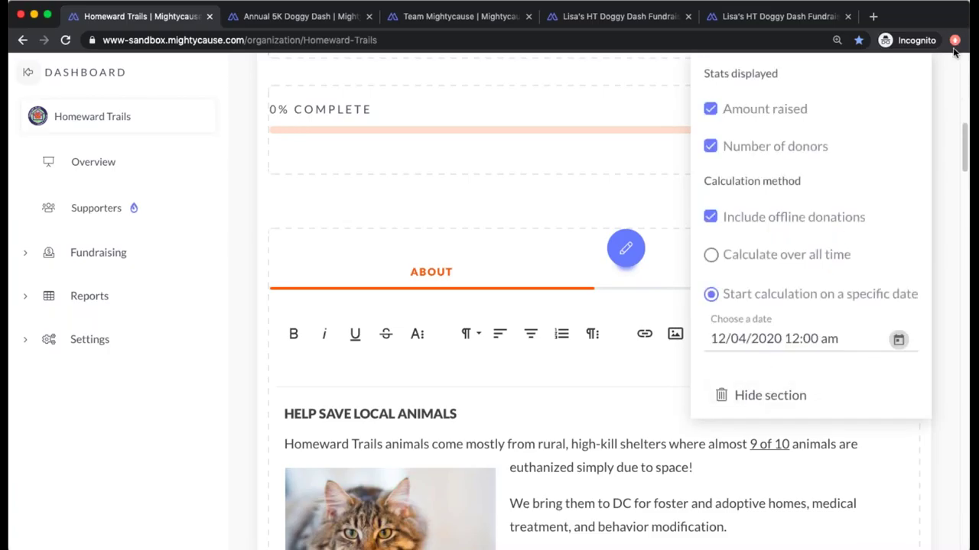
scroll(863, 233, up, 2)
scroll(863, 233, up, 2)
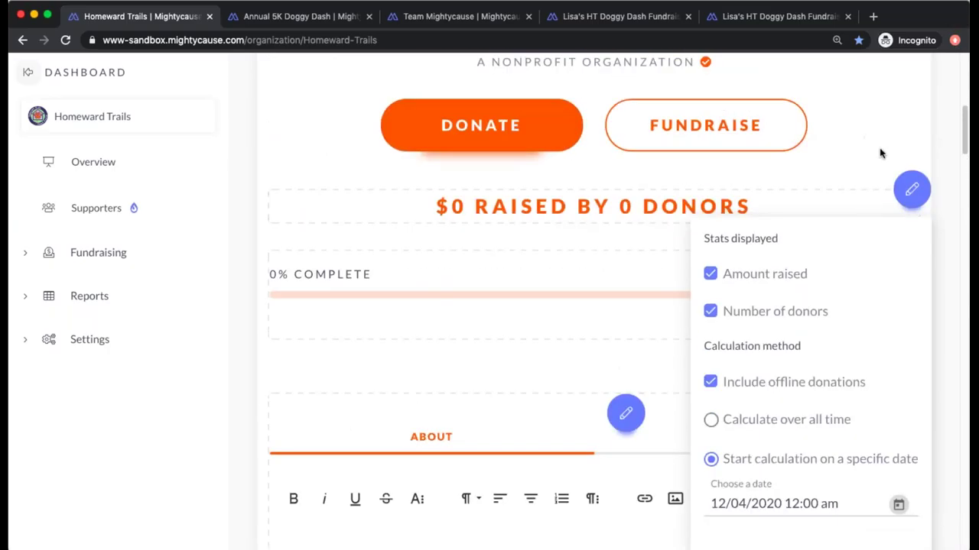
click(887, 178)
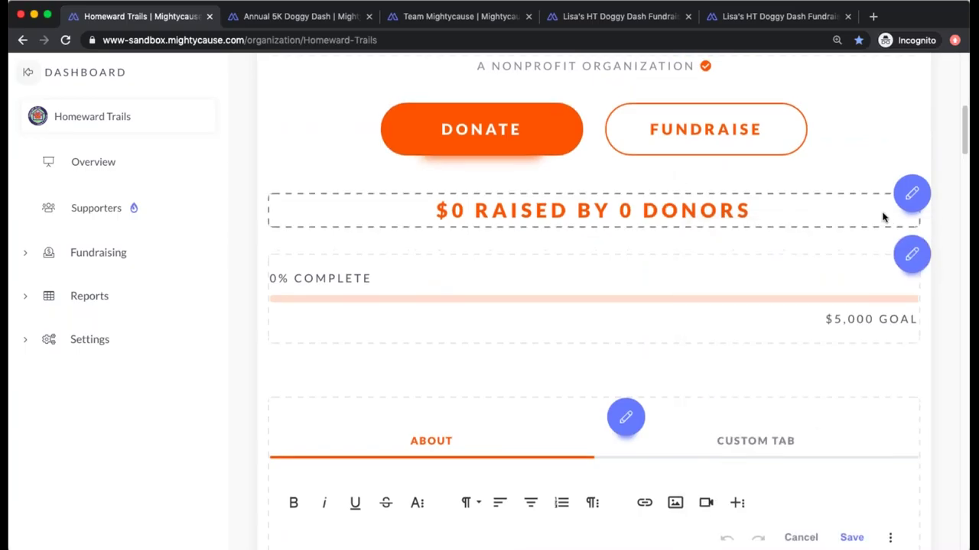
- Change the goal amount from 5000 to 10000 and save it
scroll(883, 217, up, 1)
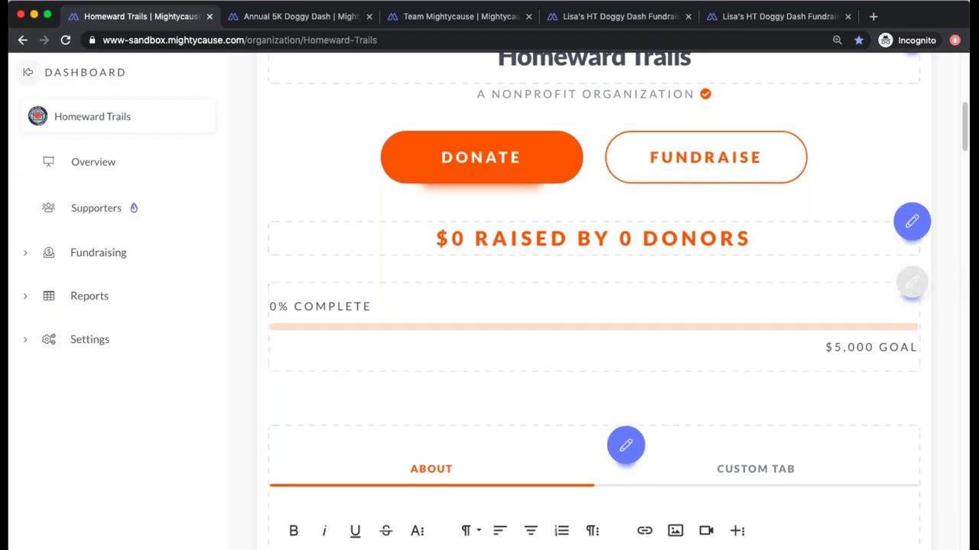
click(909, 286)
click(851, 323)
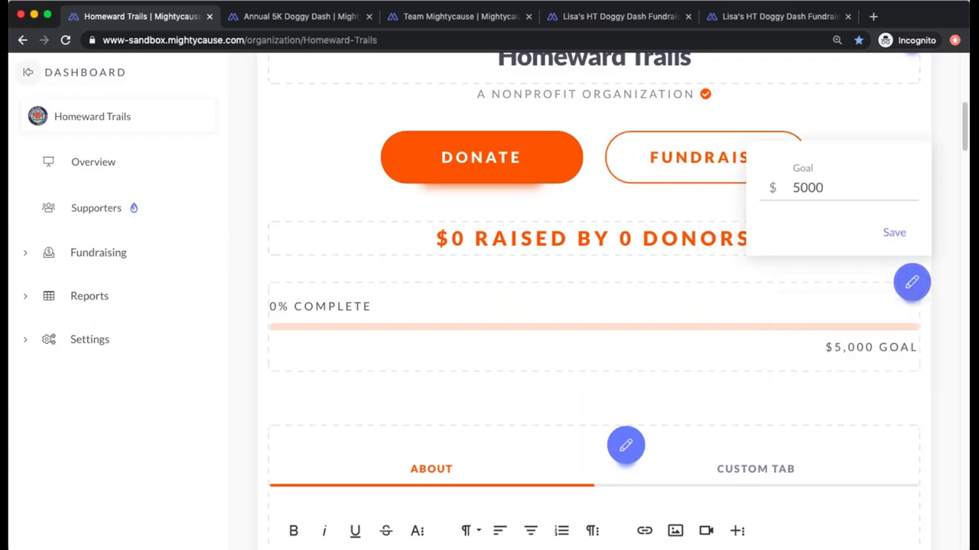
click(839, 184)
key(BackSpace)
key(BackSpace)
key(BackSpace)
key(BackSpace)
text(10000)
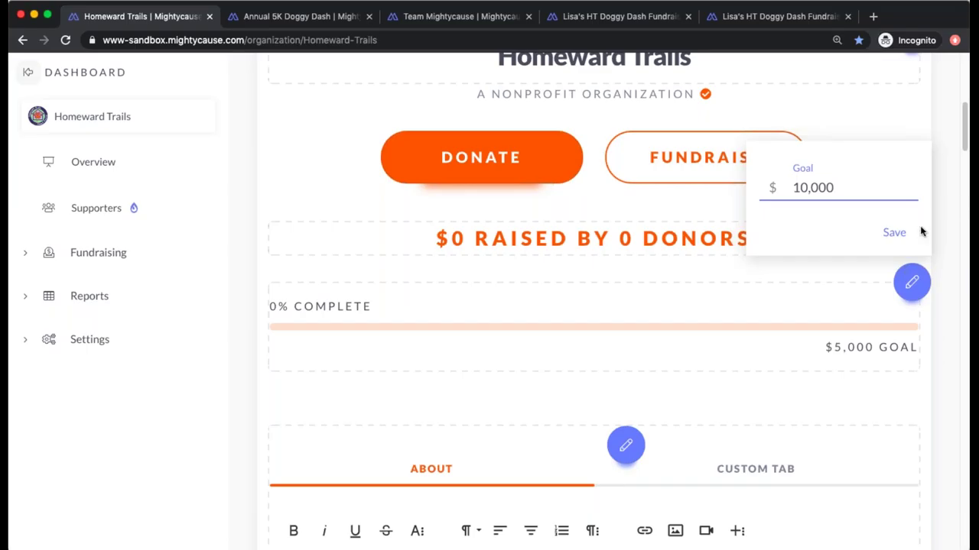
click(894, 231)
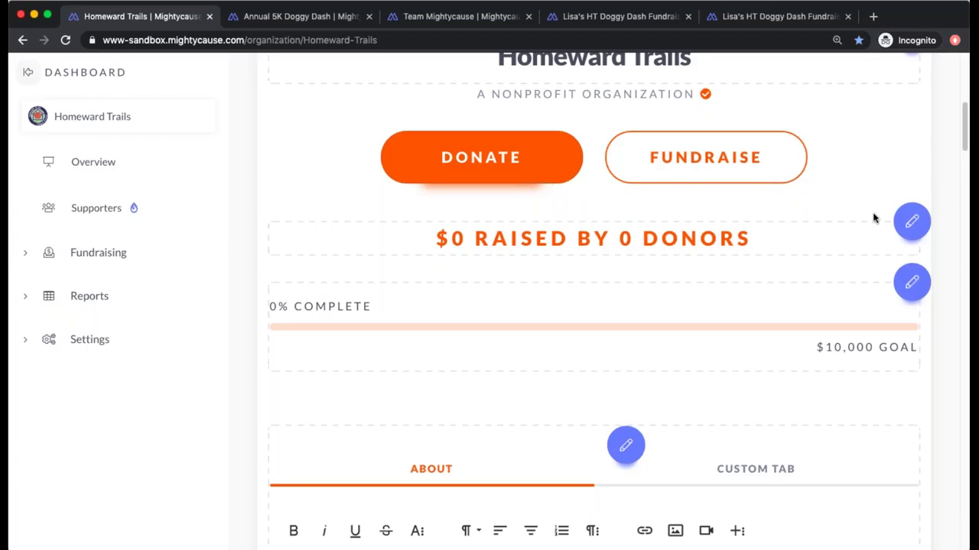
scroll(874, 219, down, 4)
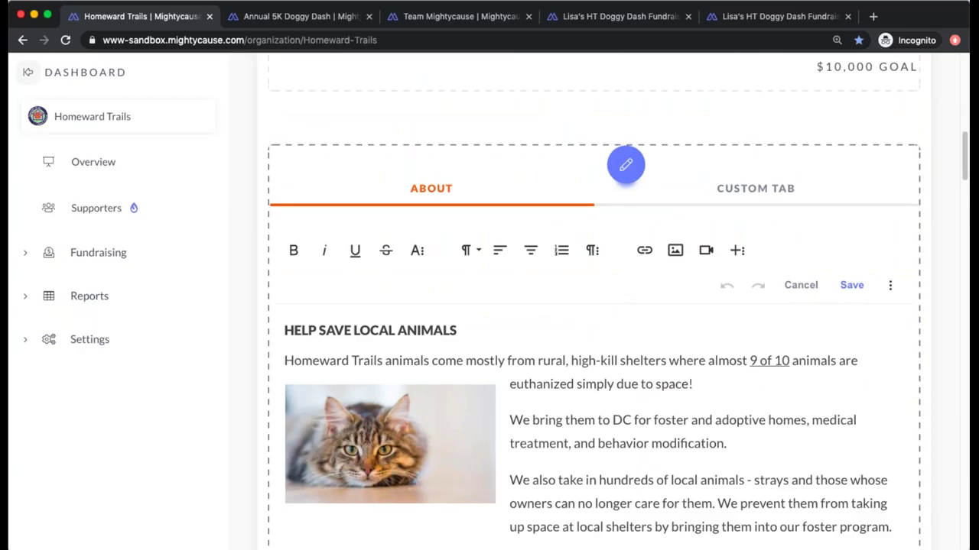
- Select the HELP SAVE LOCAL ANIMALS heading in the About story and make its text green
scroll(594, 302, down, 2)
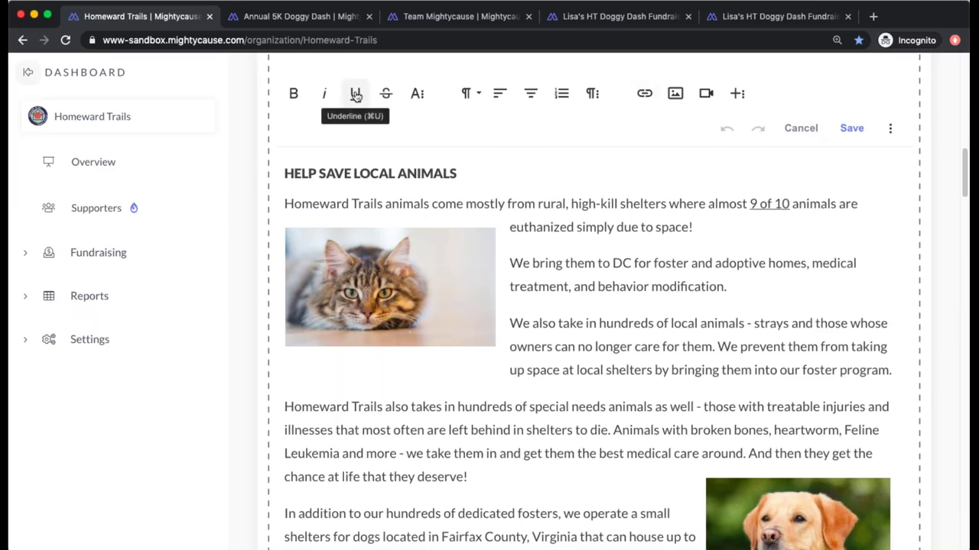
scroll(588, 148, up, 1)
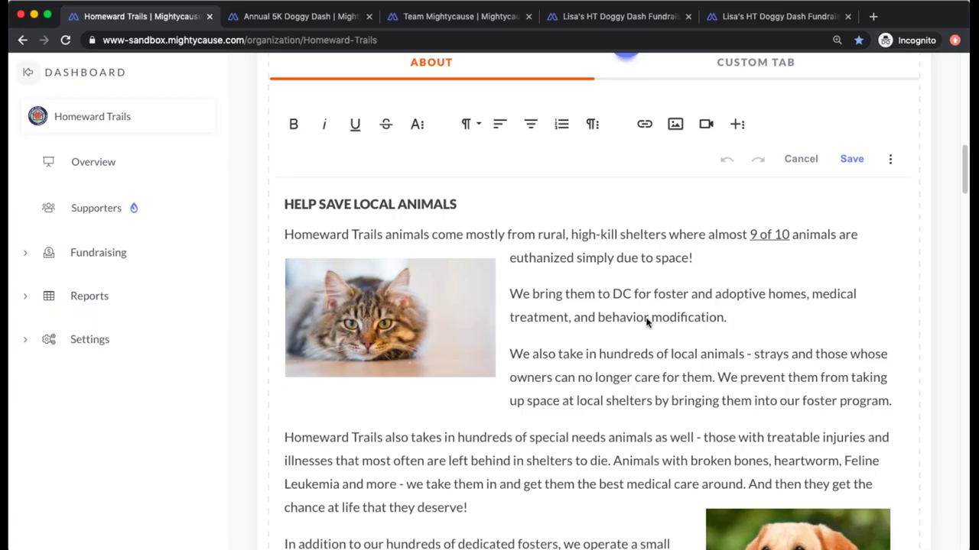
double_click(430, 204)
click(430, 204)
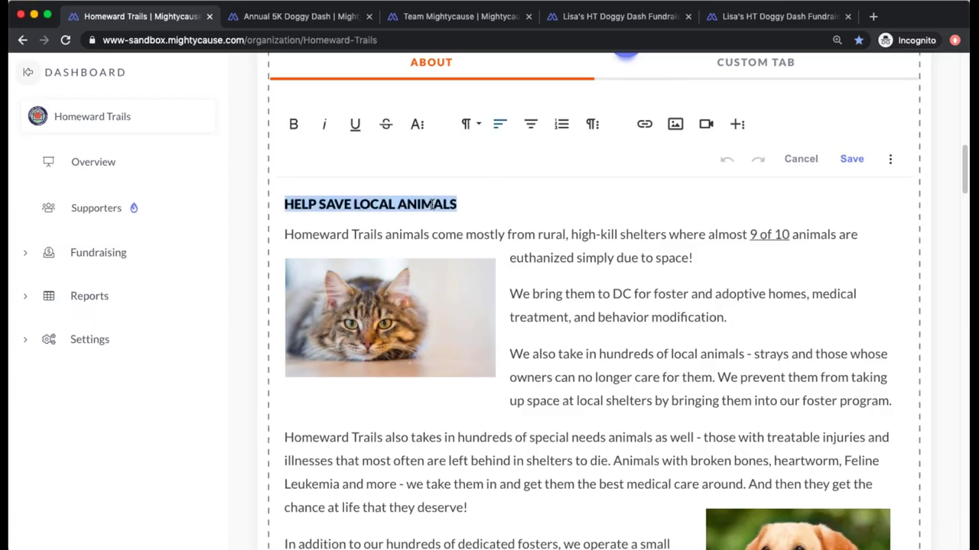
click(417, 124)
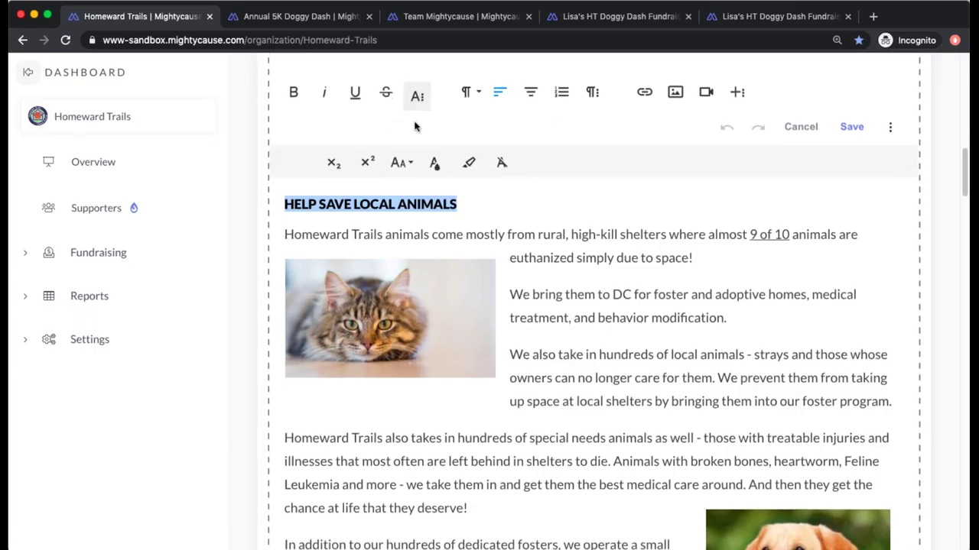
click(401, 160)
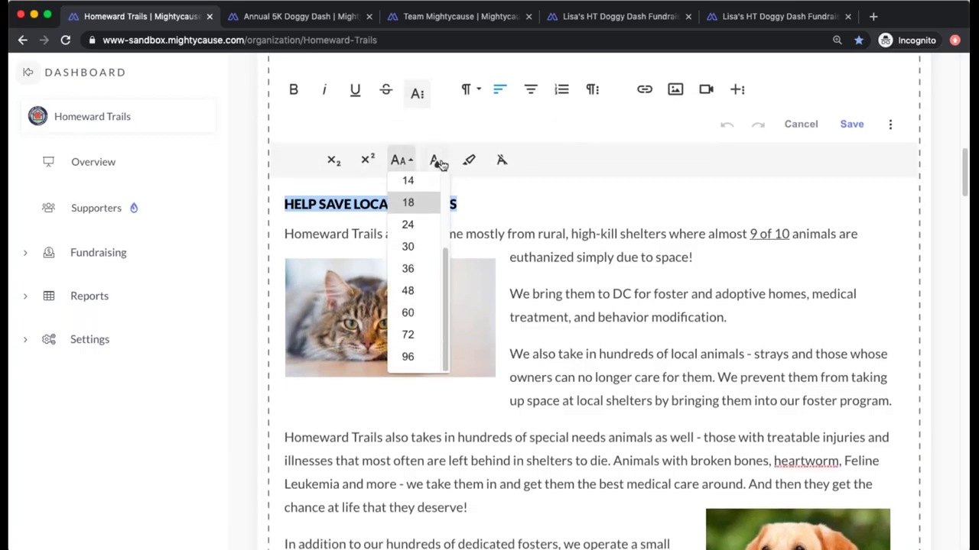
click(435, 161)
click(502, 213)
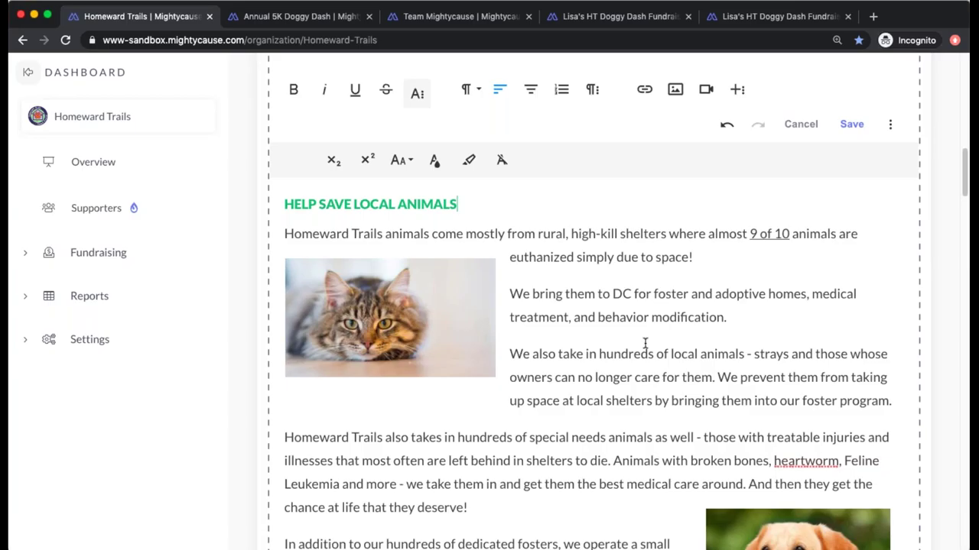
scroll(644, 342, down, 2)
scroll(645, 342, down, 1)
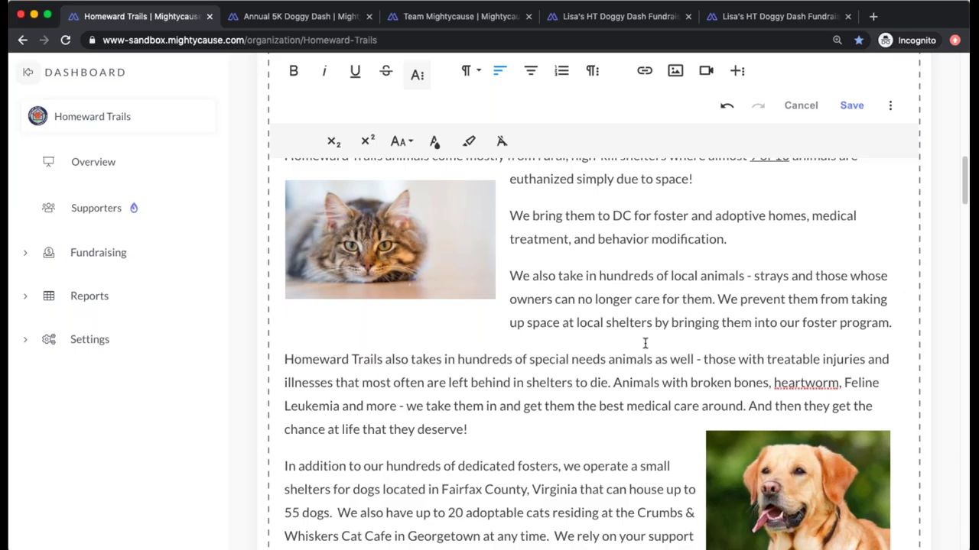
- Scroll down the profile past Featured Campaigns, then back up to the cover photo header
scroll(644, 344, down, 10)
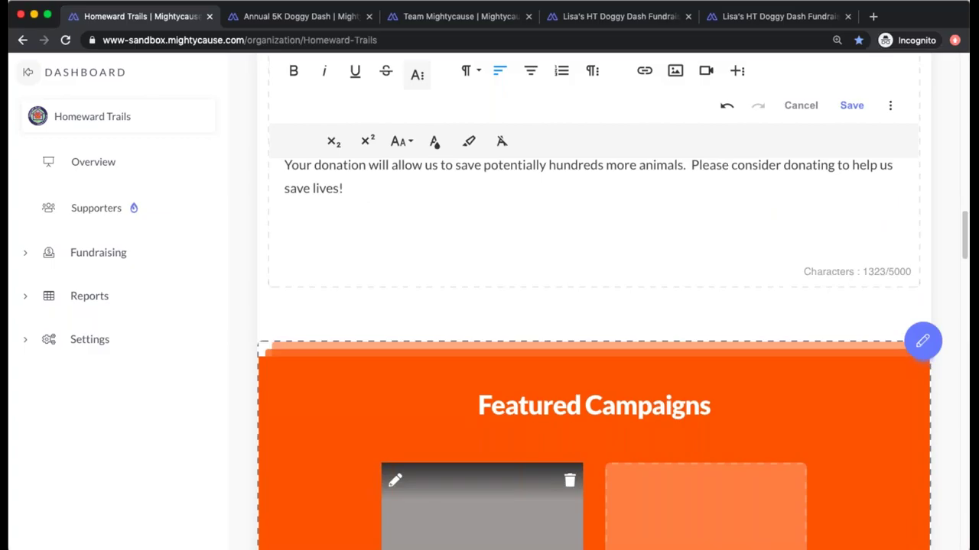
scroll(544, 242, down, 10)
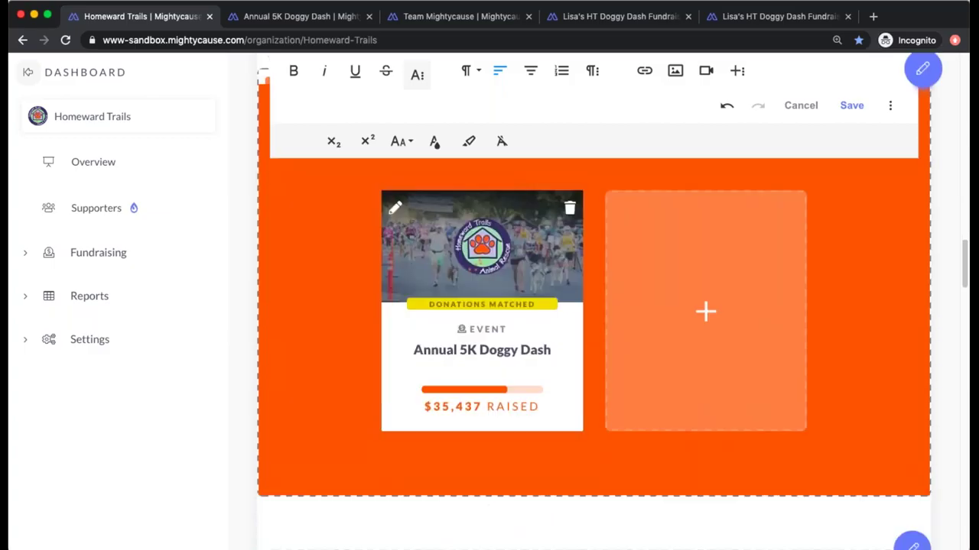
scroll(545, 242, down, 5)
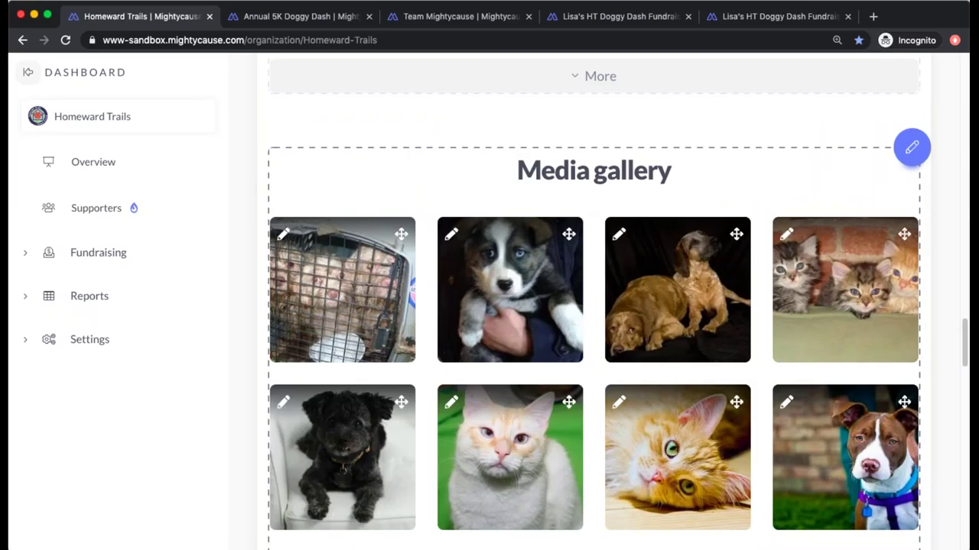
scroll(594, 306, down, 10)
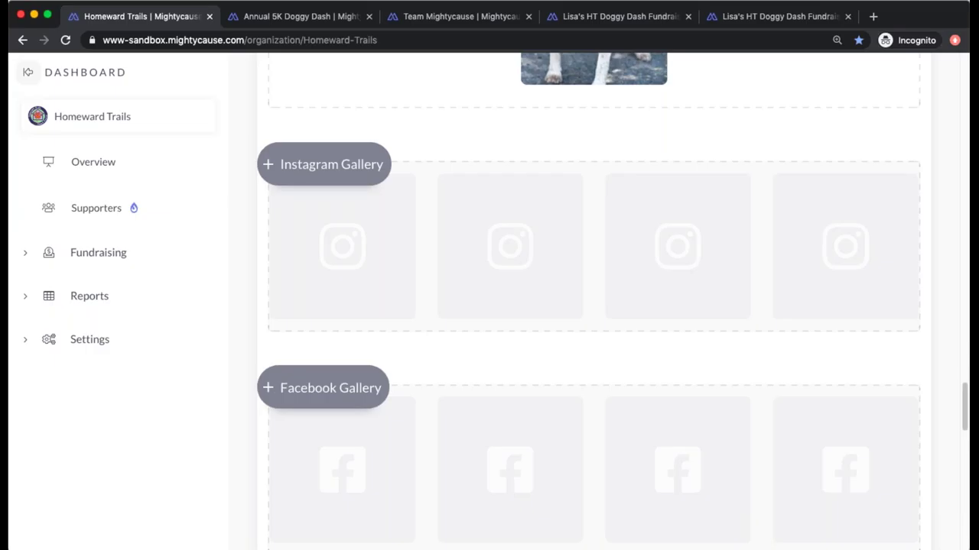
scroll(594, 301, up, 15)
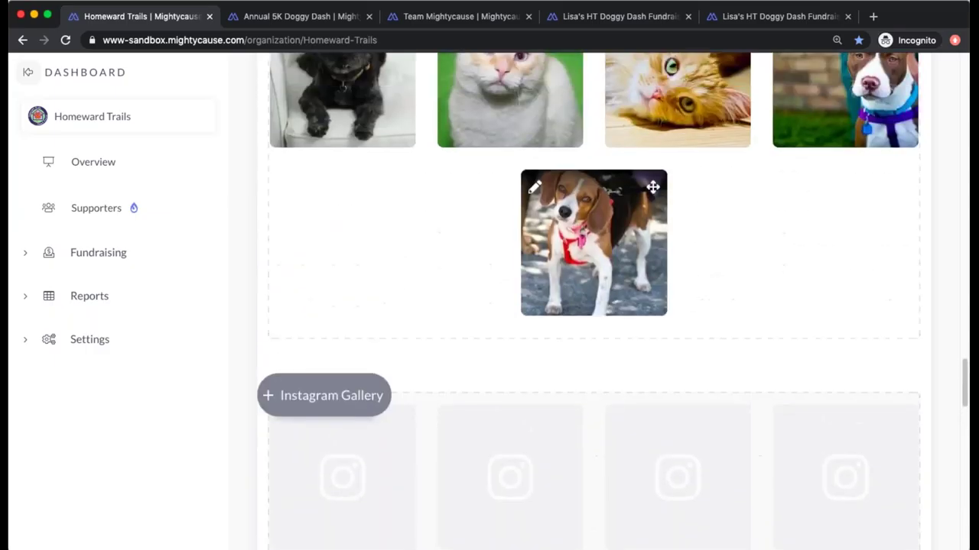
scroll(593, 301, up, 15)
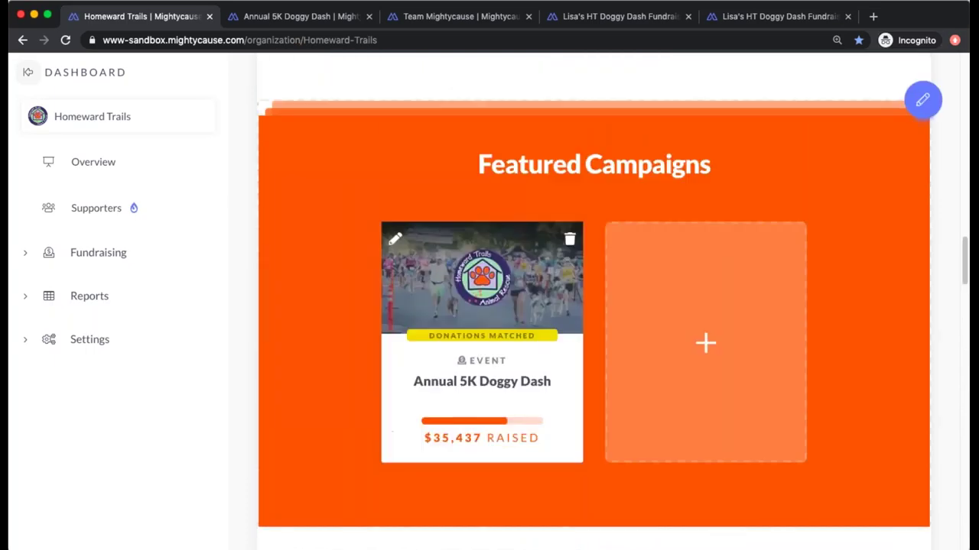
scroll(594, 301, up, 3)
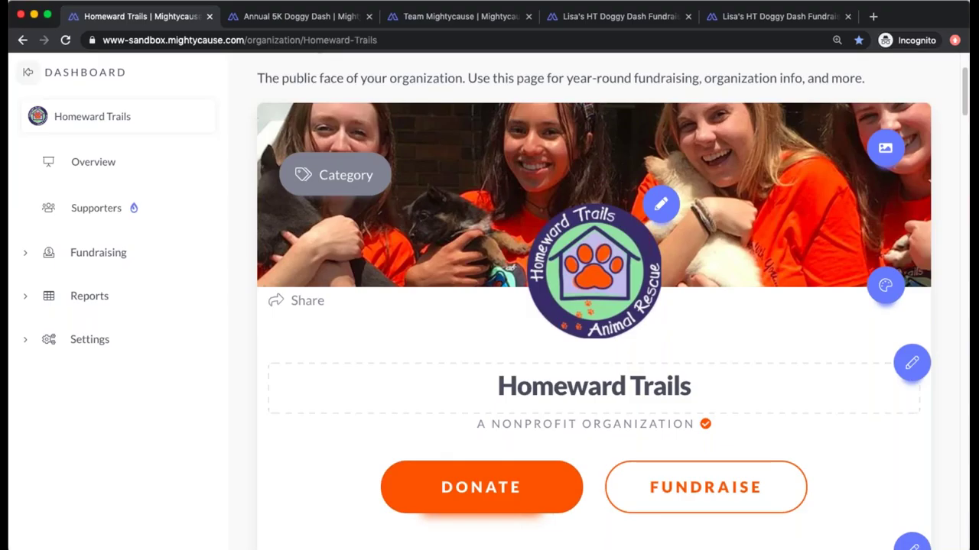
click(493, 496)
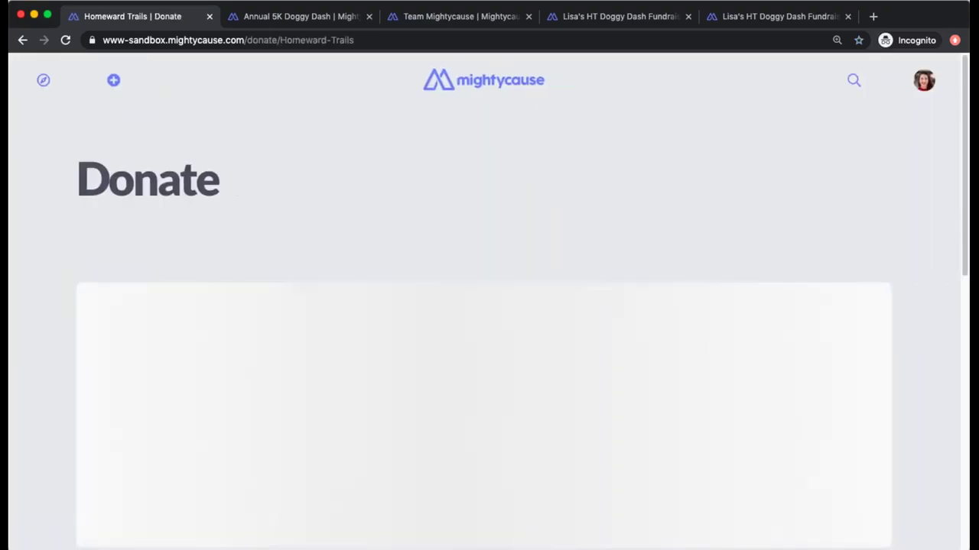
scroll(490, 305, down, 3)
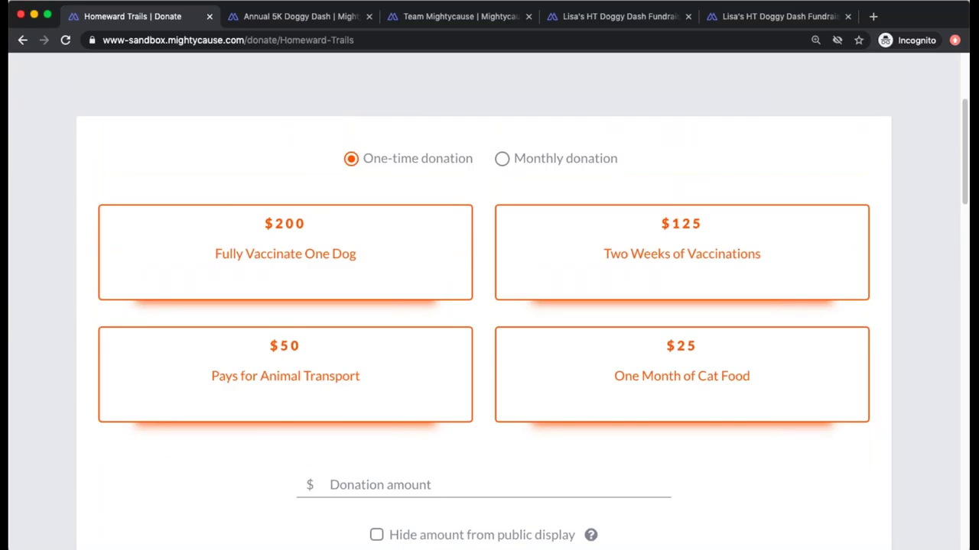
click(24, 42)
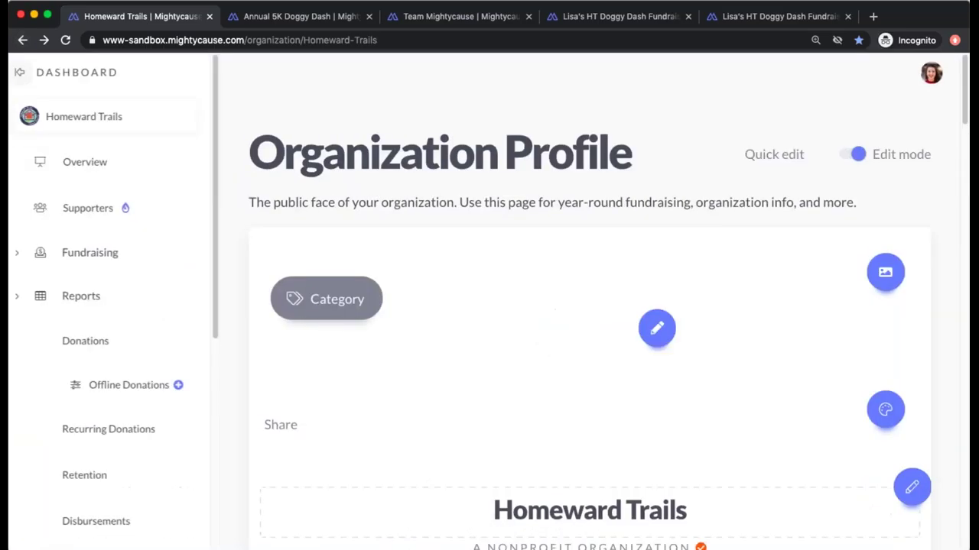
- Open Fundraising's Checkout Flow settings and review the suggested donations, designations and data collection steps
click(92, 261)
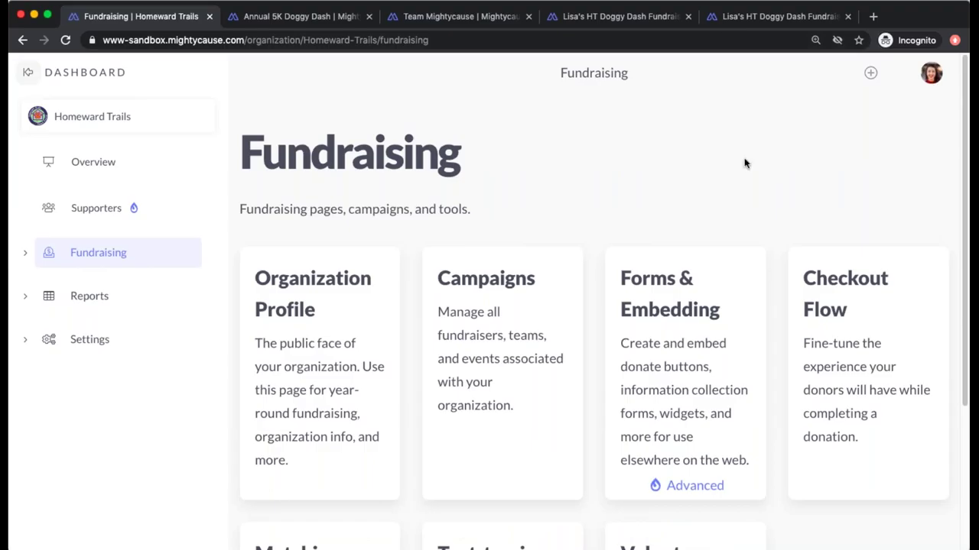
click(840, 310)
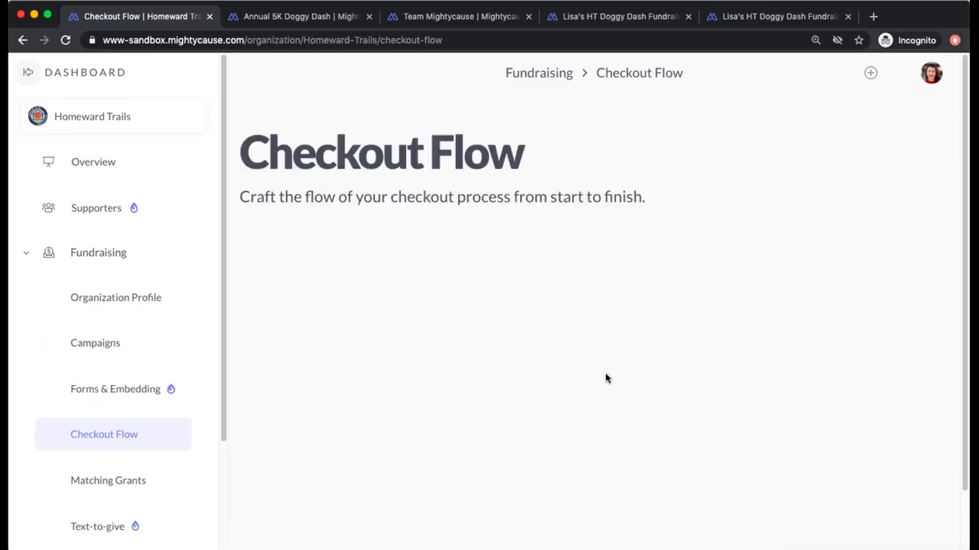
scroll(605, 378, down, 5)
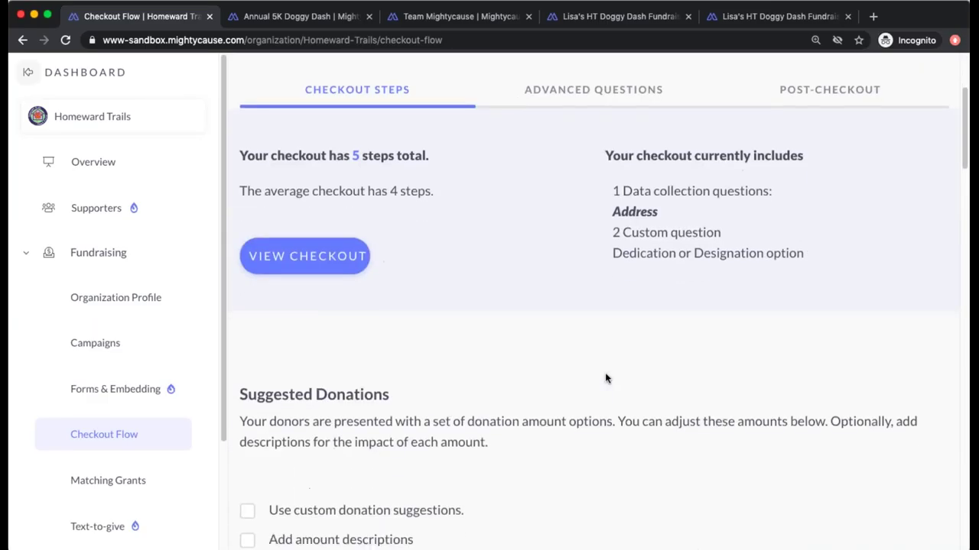
scroll(605, 377, down, 2)
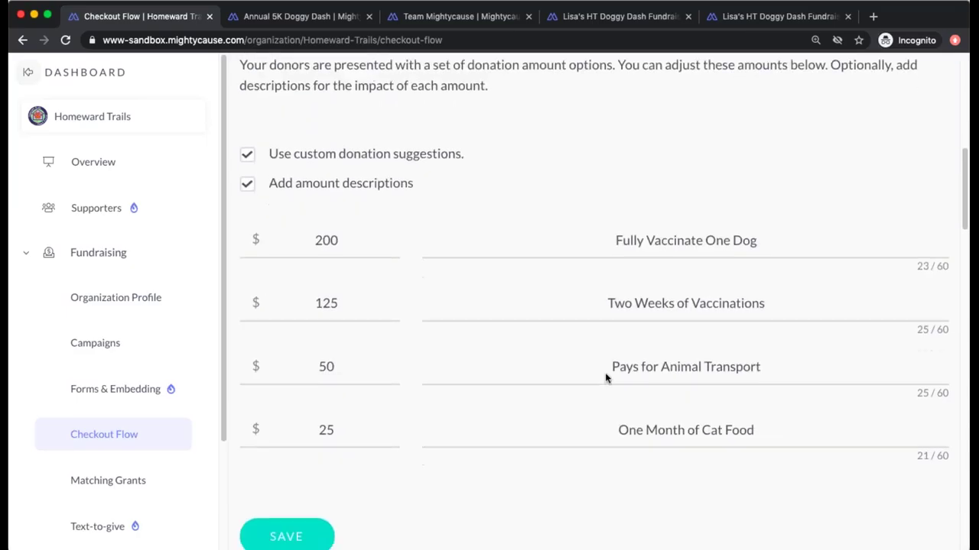
scroll(605, 378, down, 5)
scroll(605, 378, down, 5)
scroll(605, 378, down, 8)
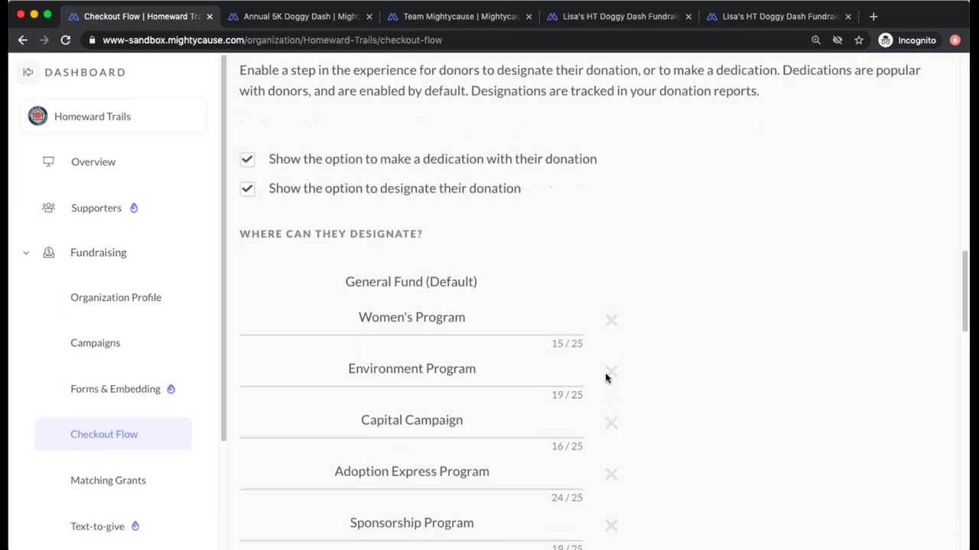
scroll(605, 377, down, 1)
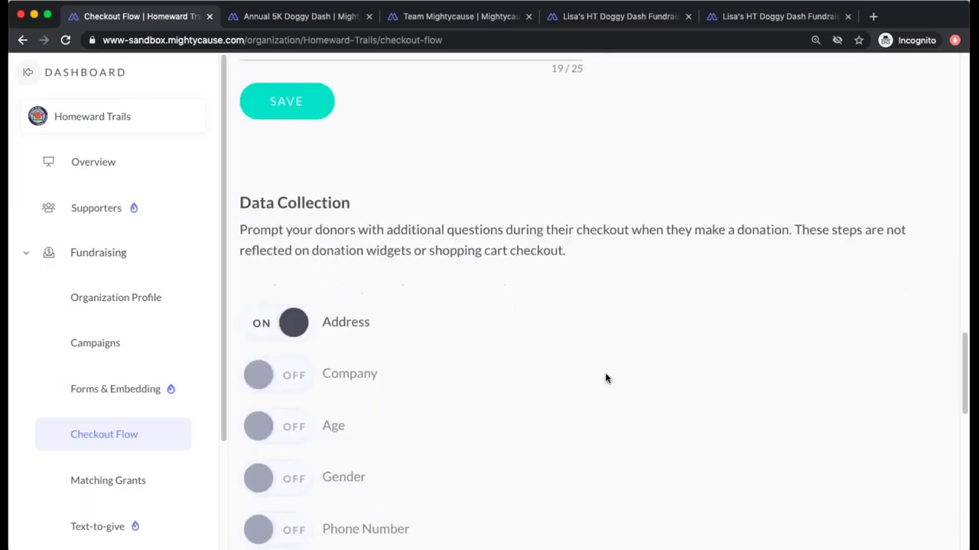
scroll(604, 378, down, 1)
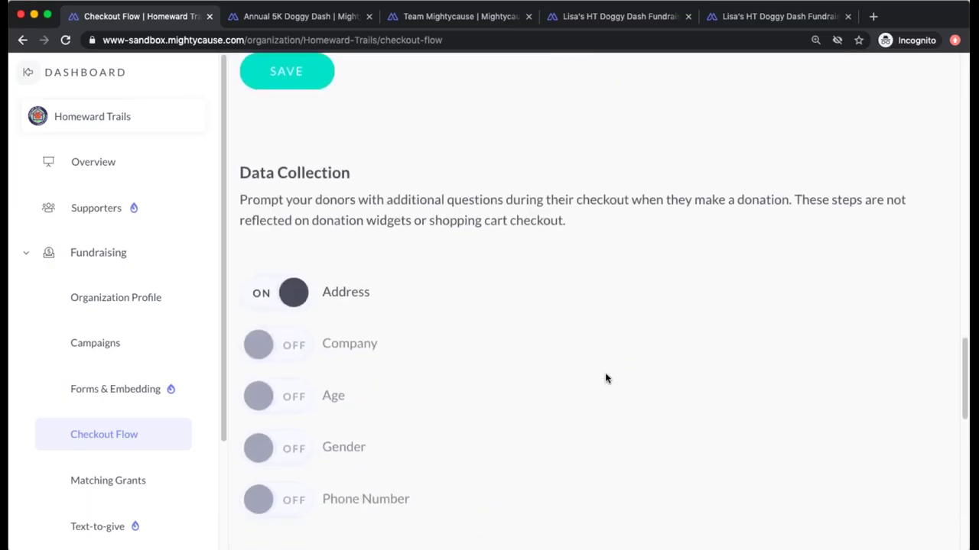
scroll(605, 378, up, 10)
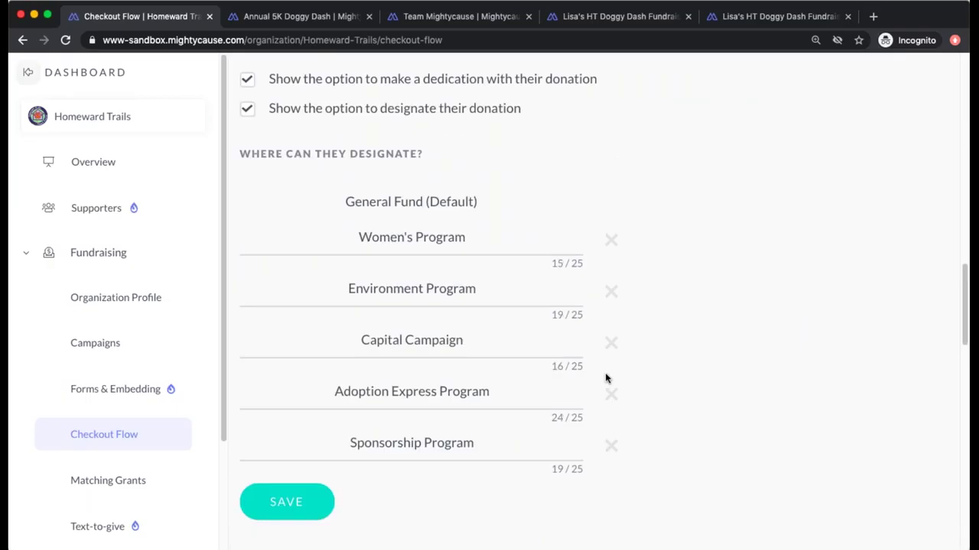
scroll(606, 385, up, 5)
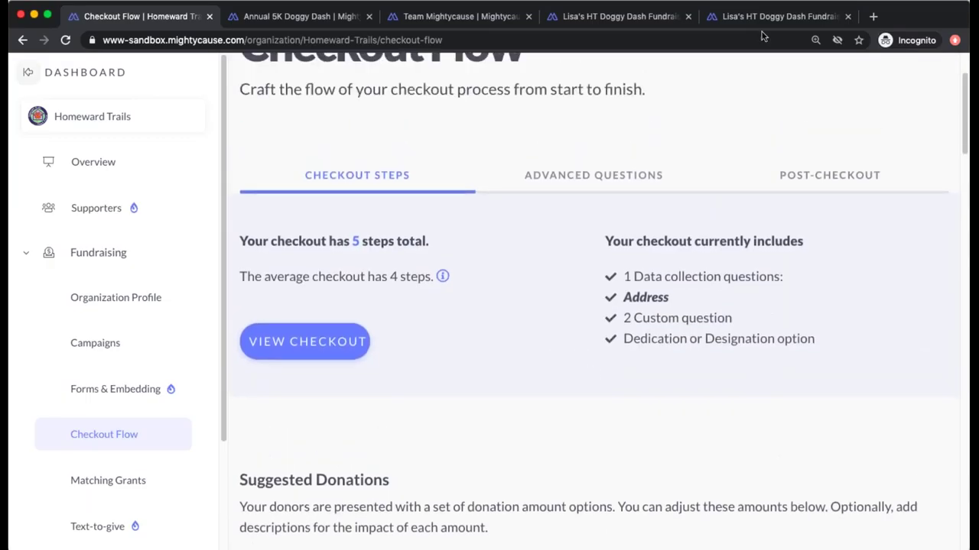
- View the Post-Checkout Thank You Page message 'We cannot thank you enough!' with its video
click(816, 179)
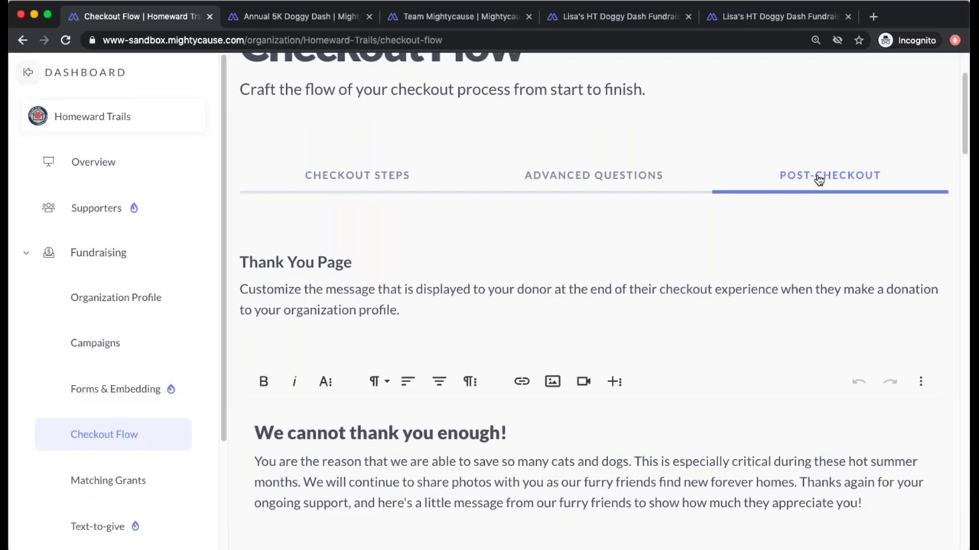
scroll(817, 179, down, 1)
scroll(818, 181, up, 2)
scroll(818, 180, down, 4)
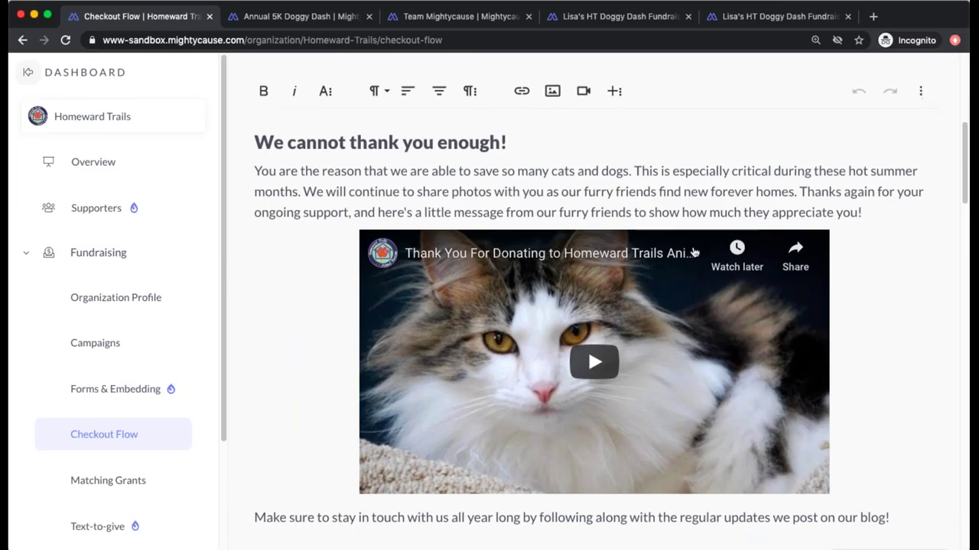
scroll(587, 348, down, 5)
- Preview the donor thank-you page in a new tab, then return to the Checkout Flow tab
click(435, 451)
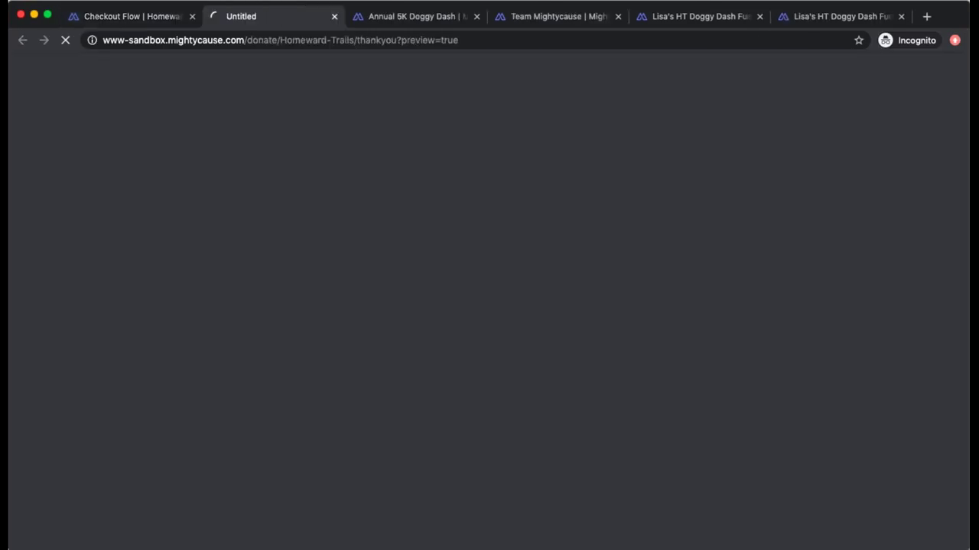
scroll(903, 335, down, 2)
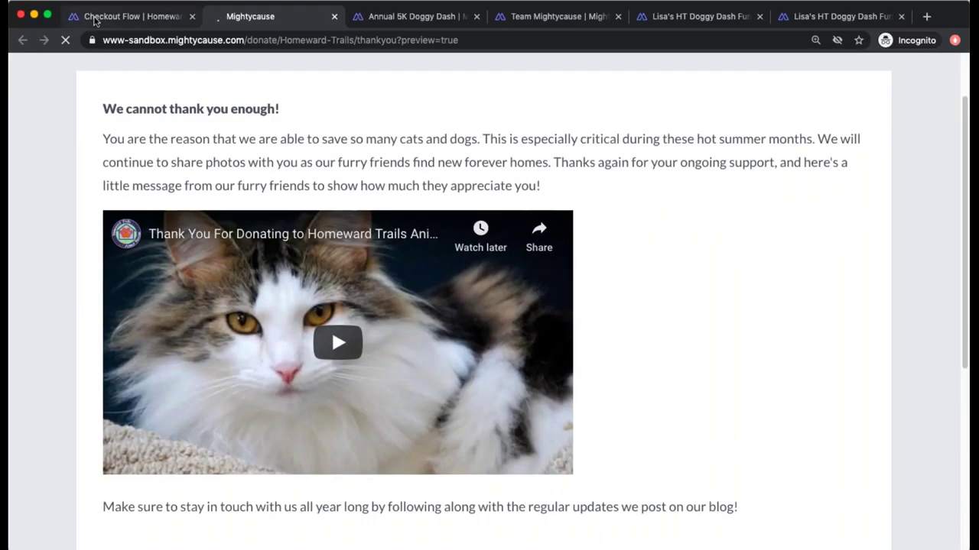
key(ctrl+shift+Tab)
scroll(781, 387, down, 8)
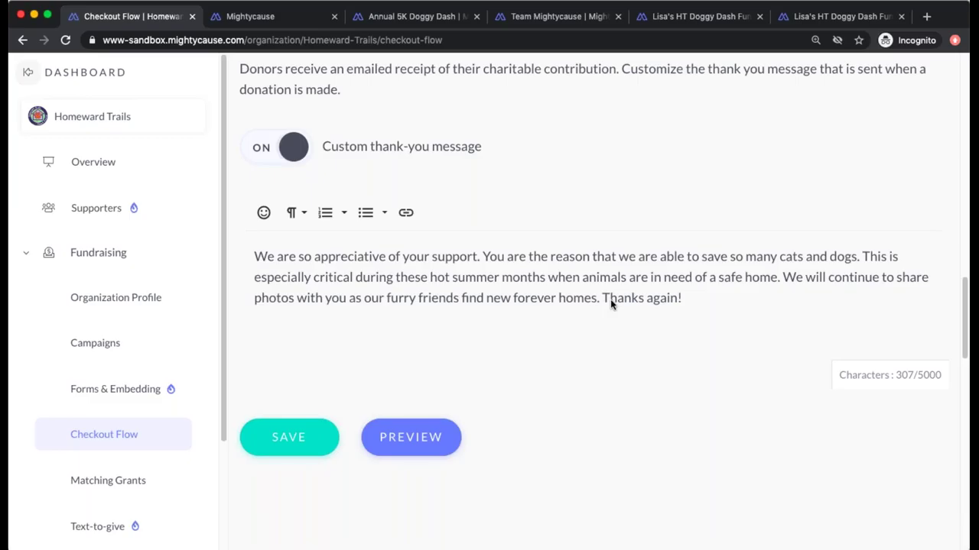
- Scroll through the thank-you and button settings, then go to the dashboard Overview
scroll(610, 299, up, 5)
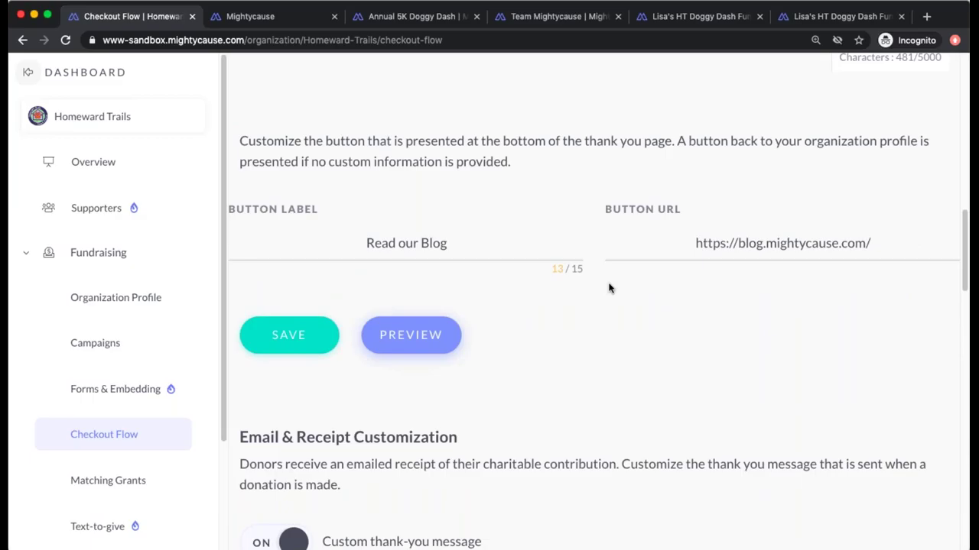
scroll(611, 288, up, 8)
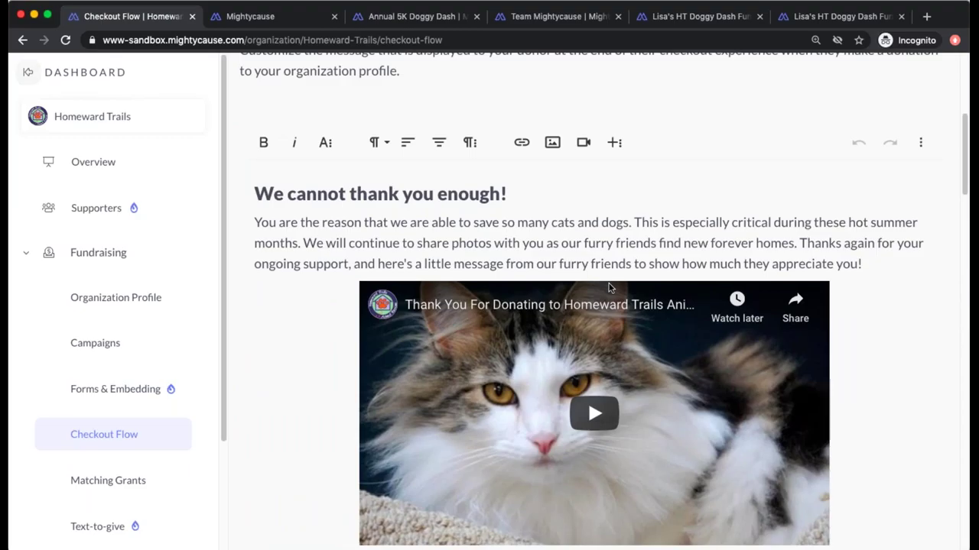
scroll(610, 288, down, 5)
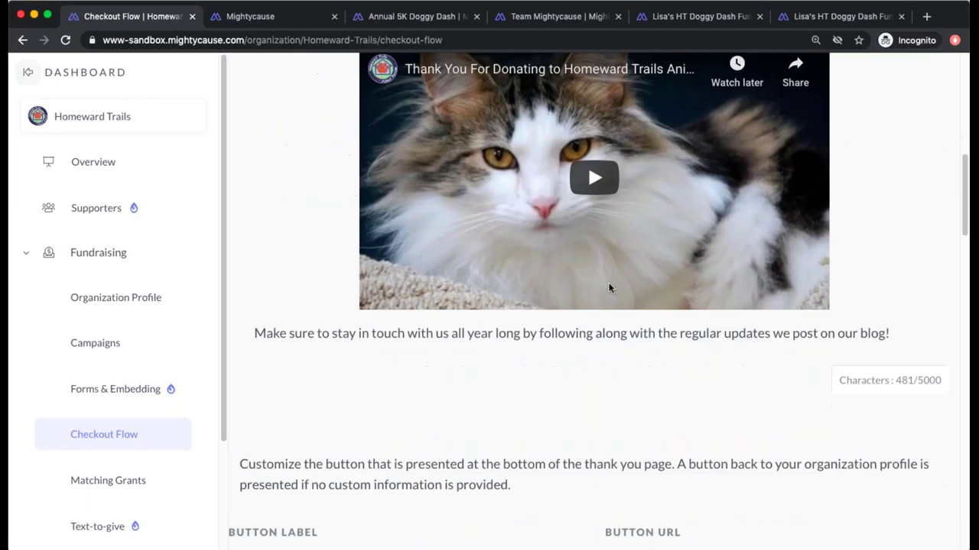
scroll(611, 287, down, 4)
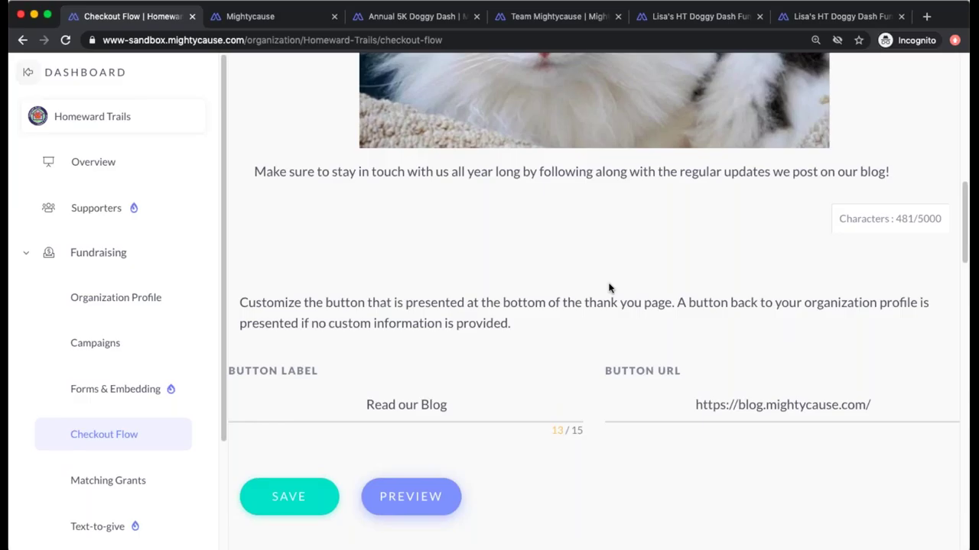
click(92, 167)
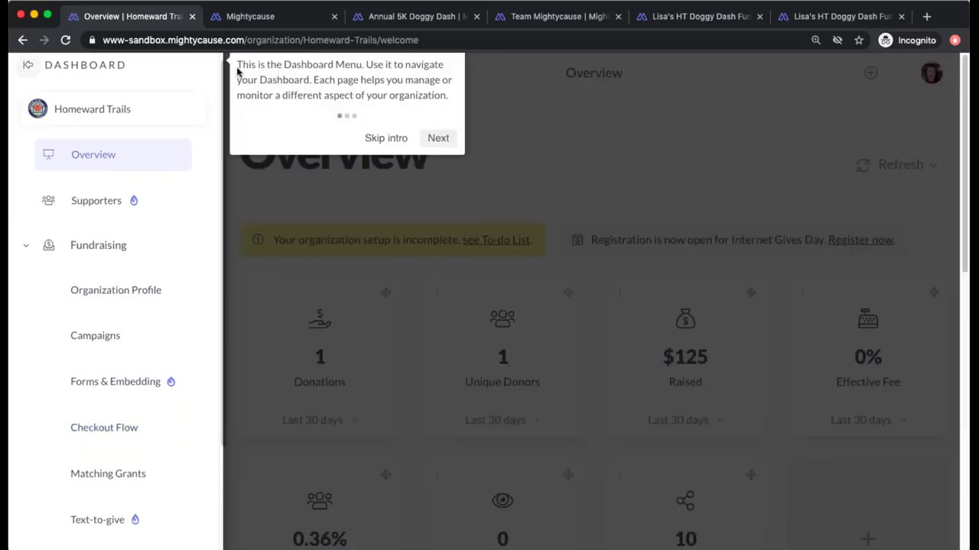
- Skip the intro tour and review the Overview's fee, retention, profile visit and share stats
click(390, 141)
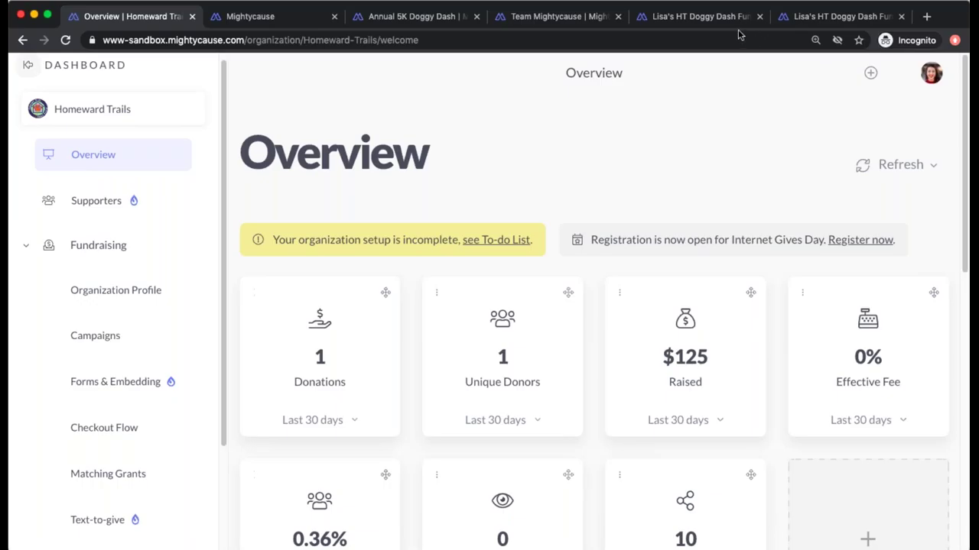
scroll(767, 215, down, 3)
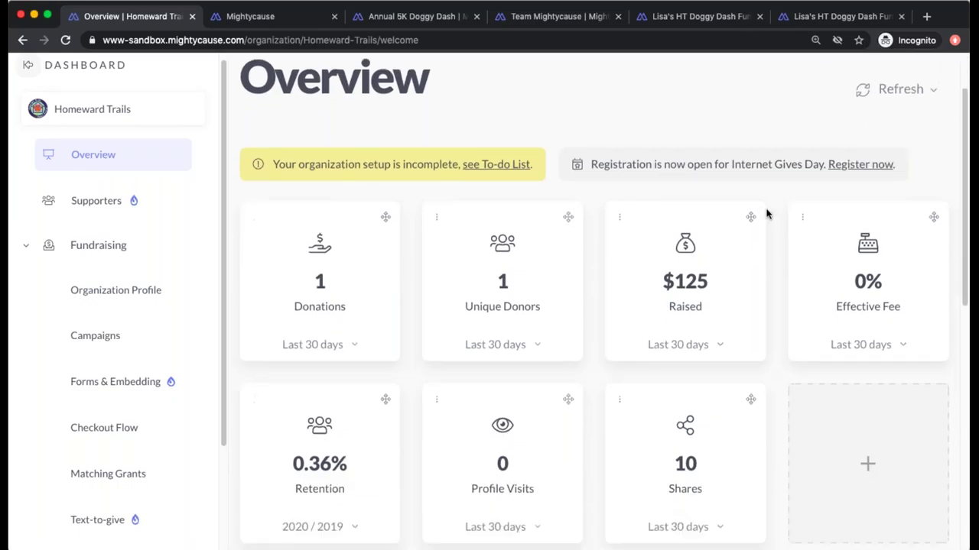
scroll(767, 215, up, 1)
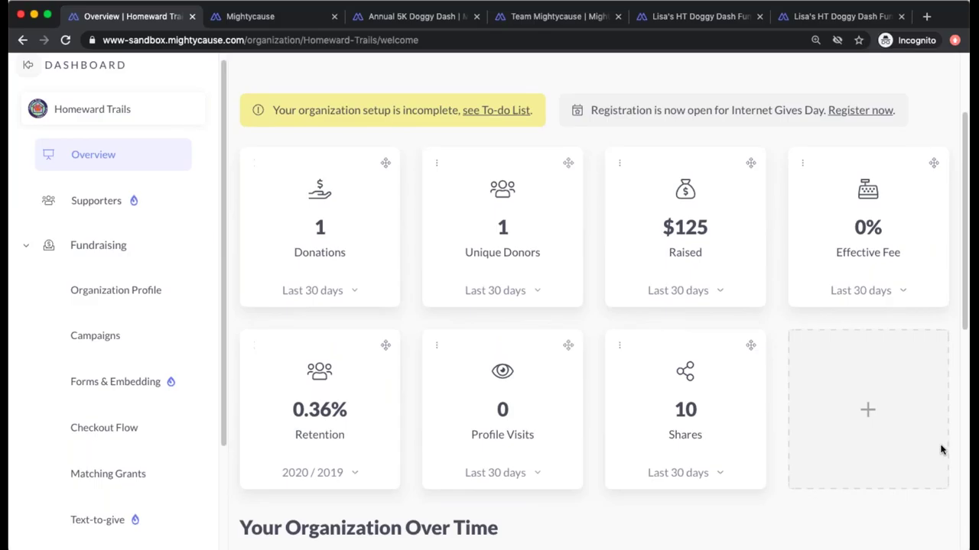
scroll(860, 314, up, 2)
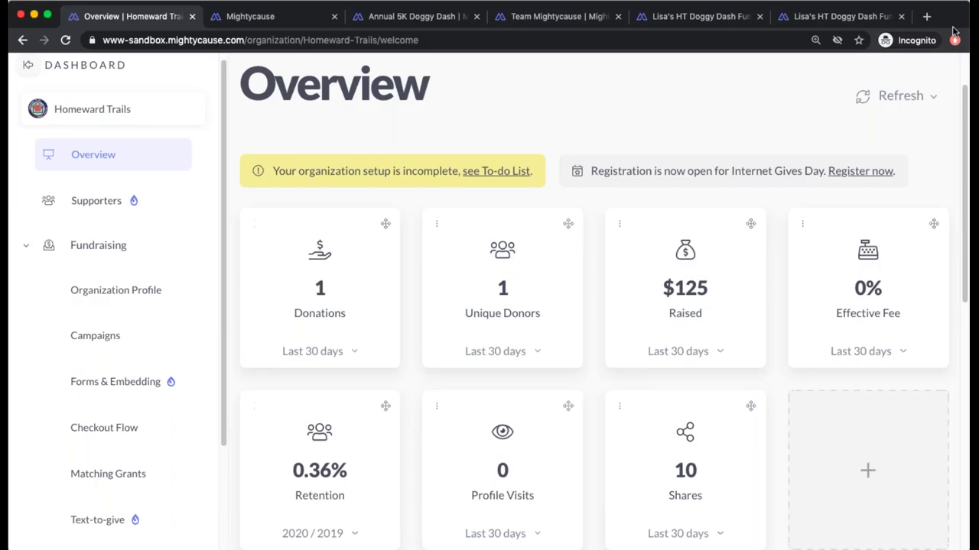
click(867, 471)
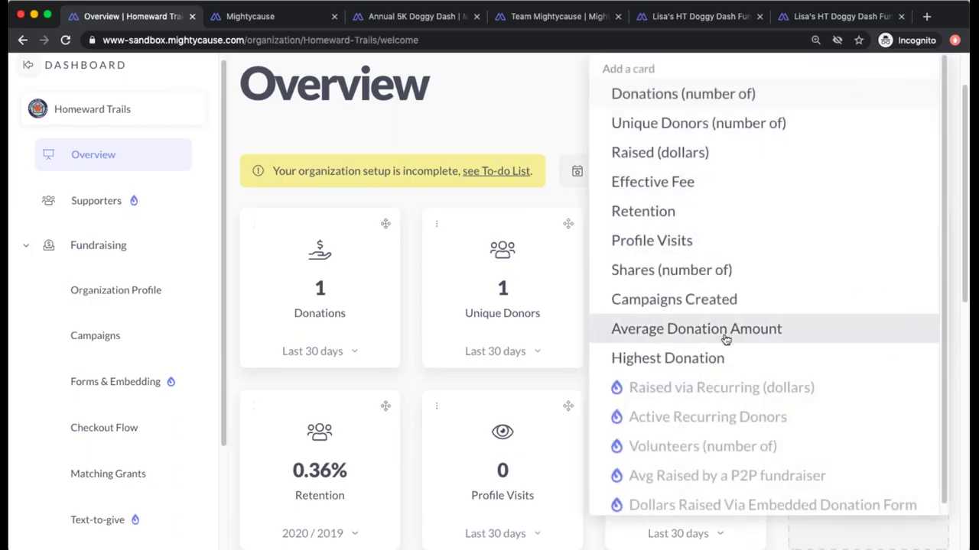
scroll(717, 342, down, 1)
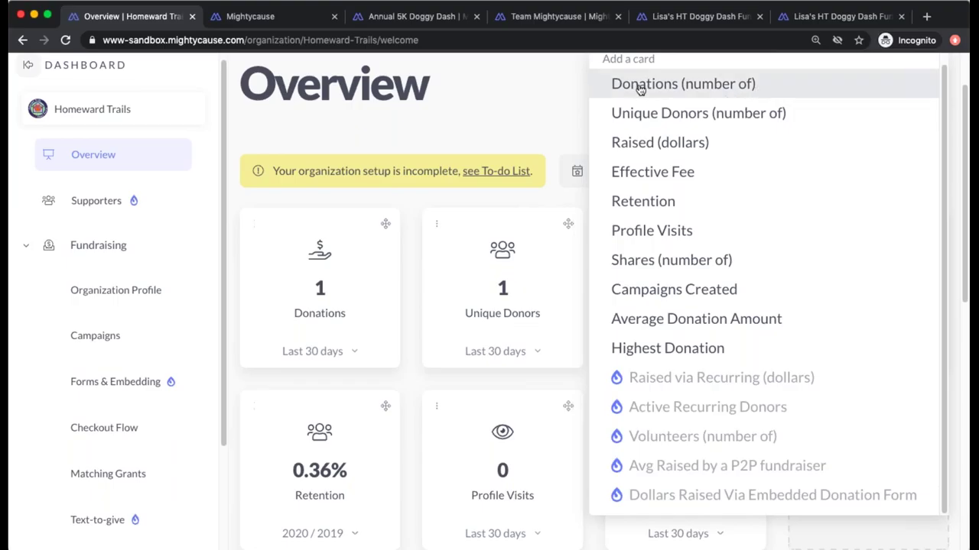
click(531, 93)
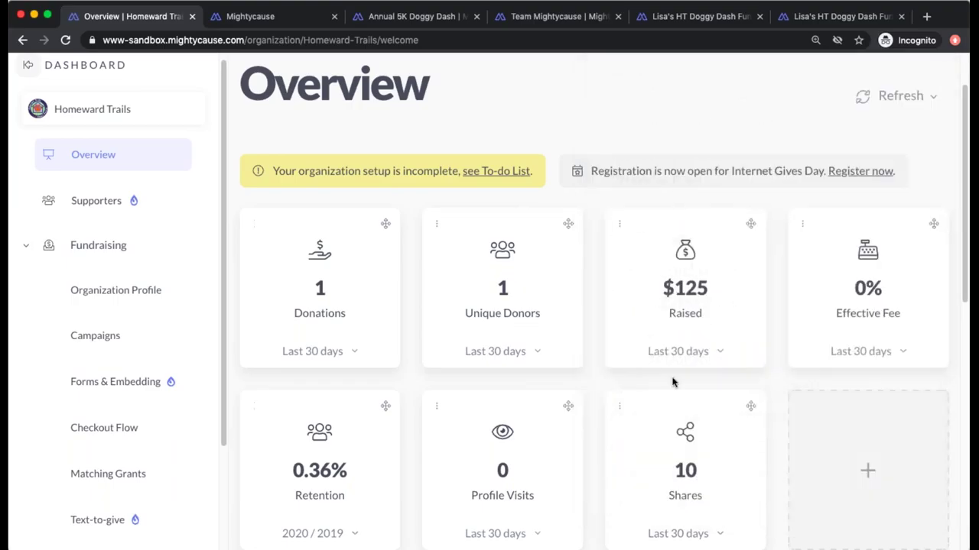
- Open the Fundraising page listing Organization Profile, Campaigns, Forms & Embedding and Checkout Flow
scroll(673, 382, down, 3)
scroll(673, 382, up, 1)
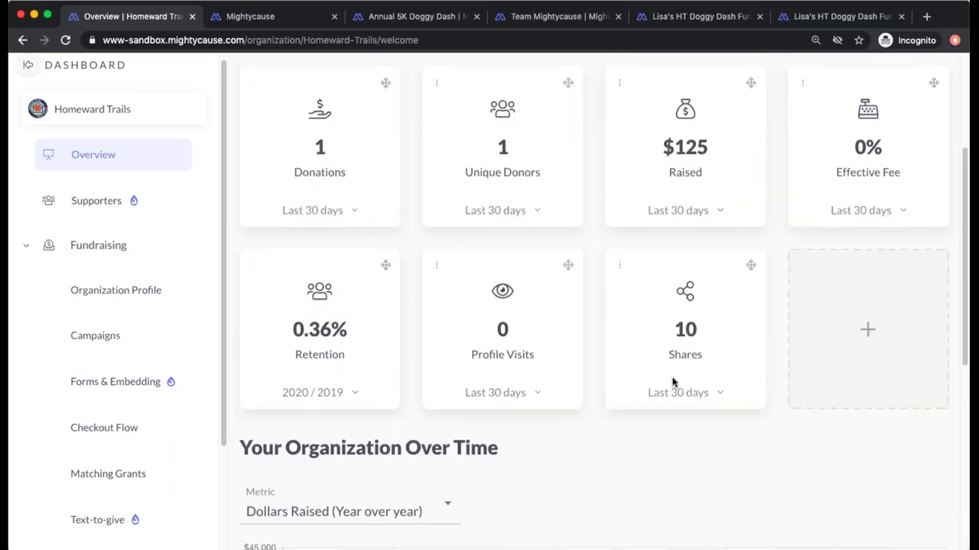
scroll(672, 382, down, 1)
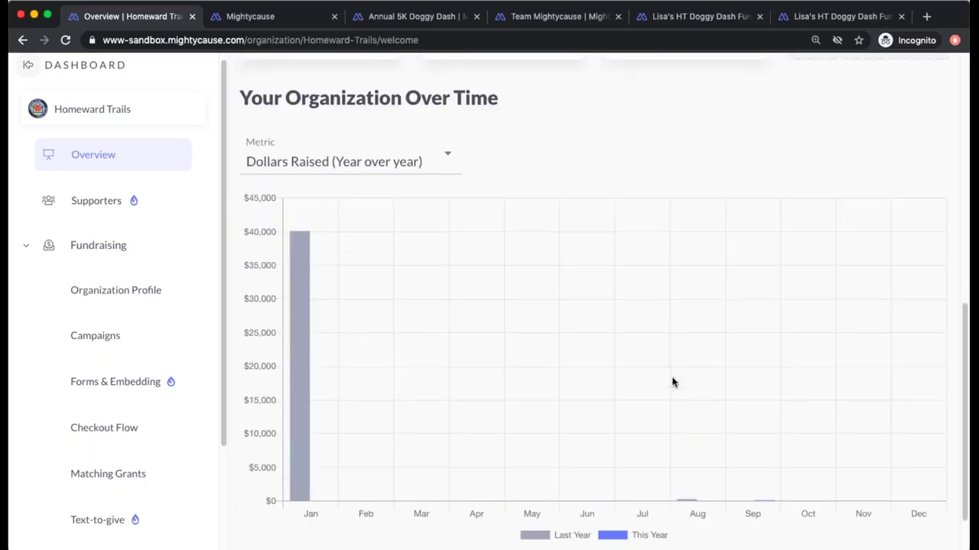
scroll(672, 382, down, 1)
scroll(673, 382, up, 3)
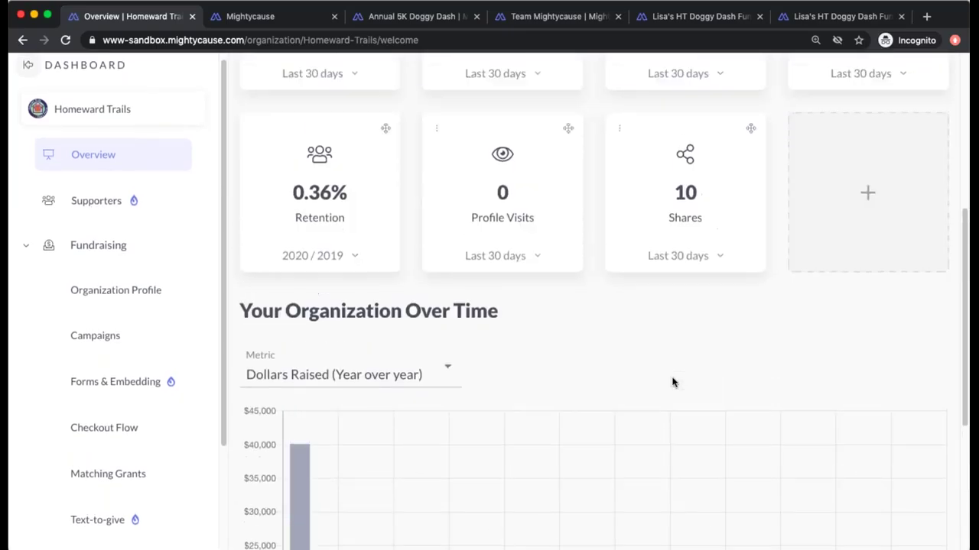
scroll(672, 383, up, 2)
click(122, 246)
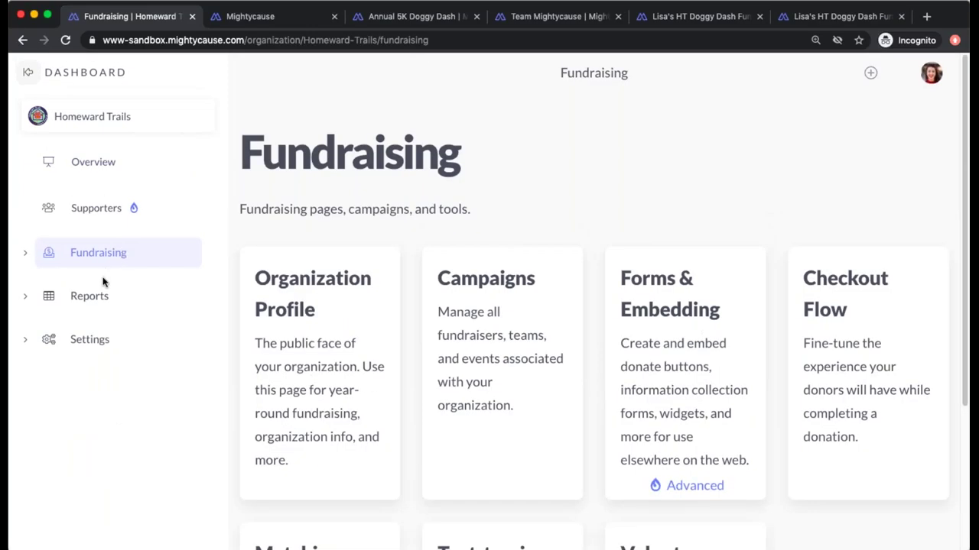
- Open the All Donations report from Reports, showing one $125.00 online donation
click(91, 300)
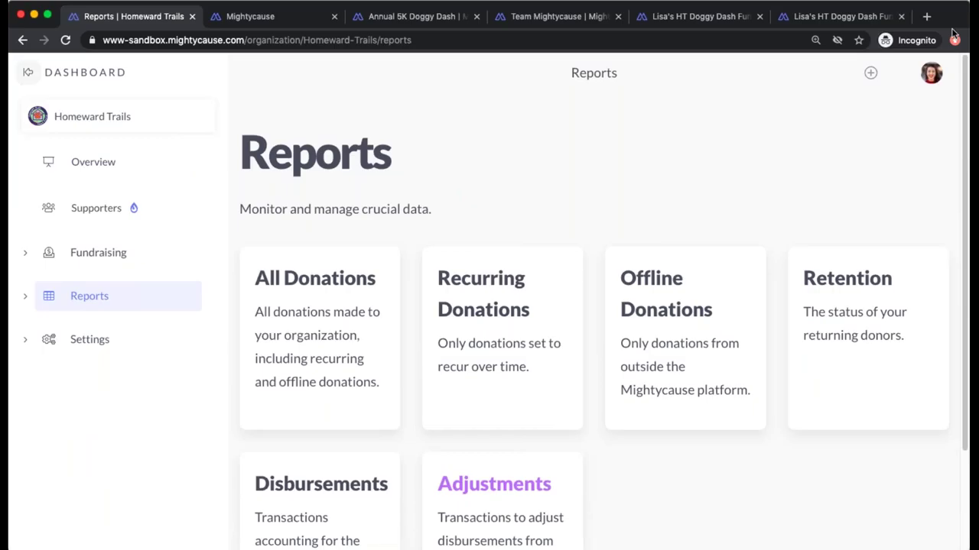
click(363, 281)
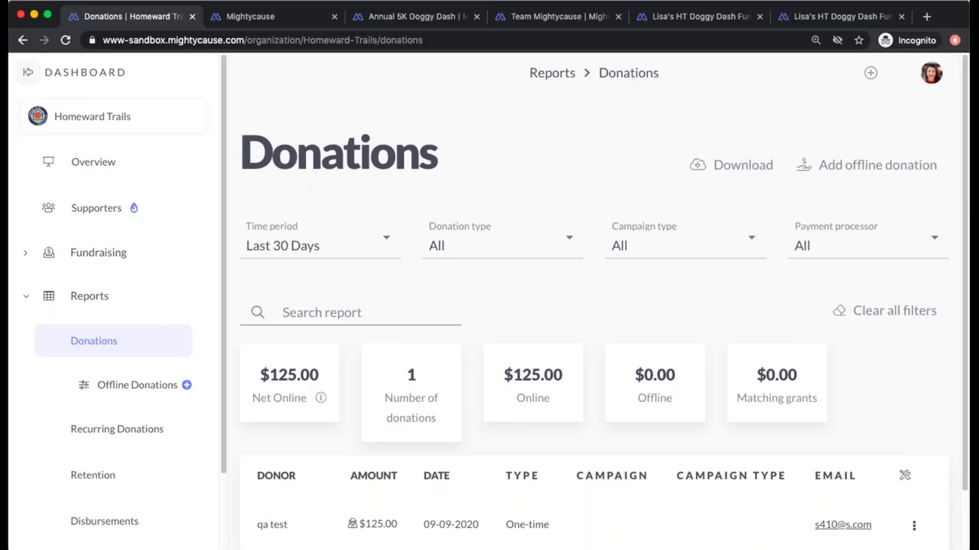
- Filter donations to Last Year and Recurring Donations, then open the Retention report
scroll(365, 281, down, 1)
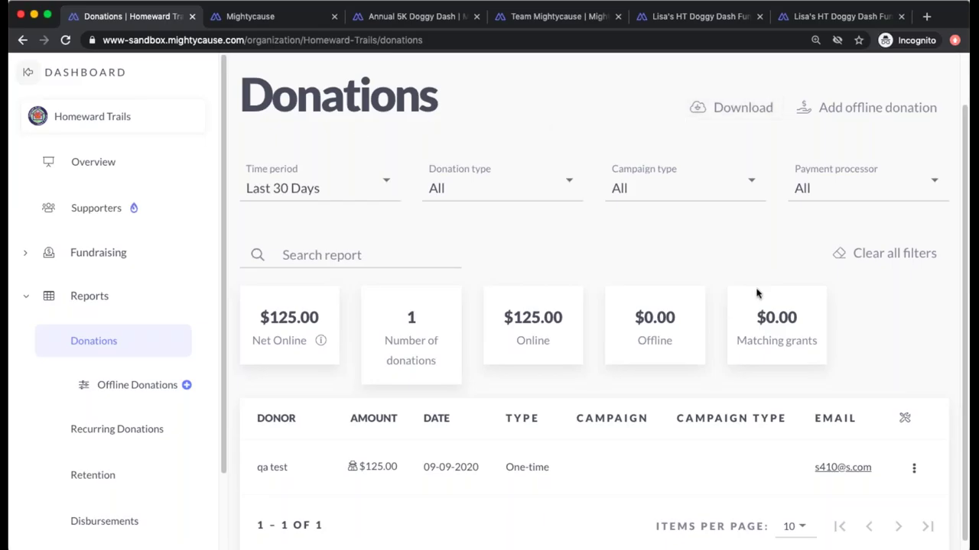
click(302, 193)
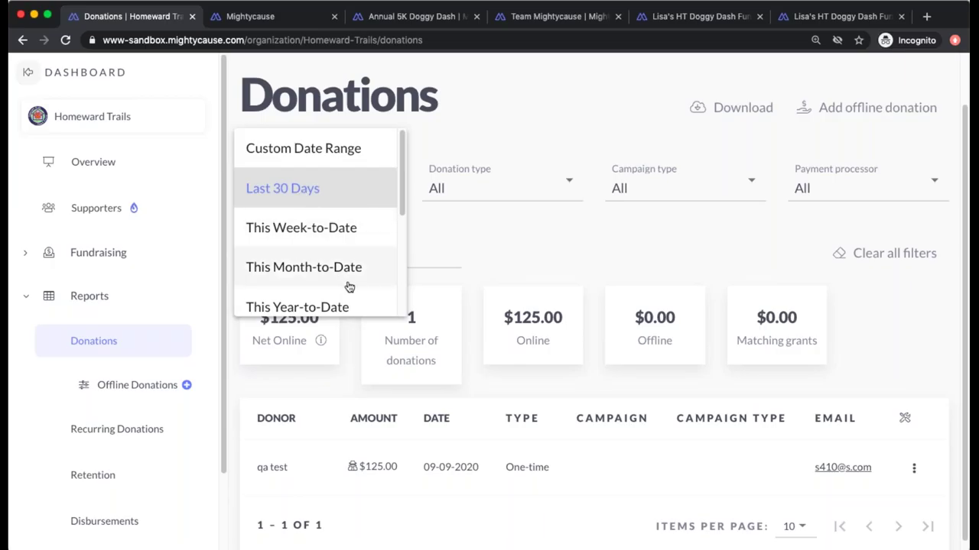
scroll(349, 286, down, 3)
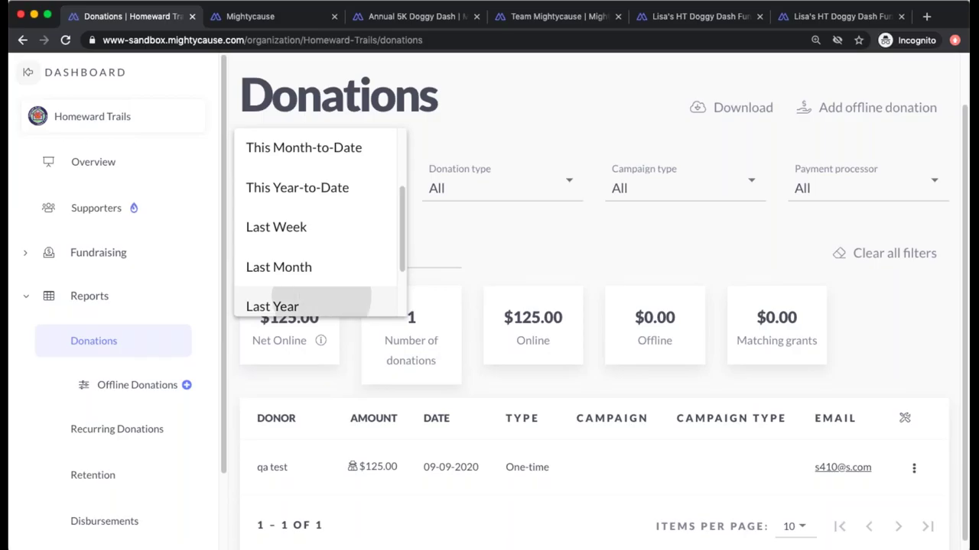
click(324, 304)
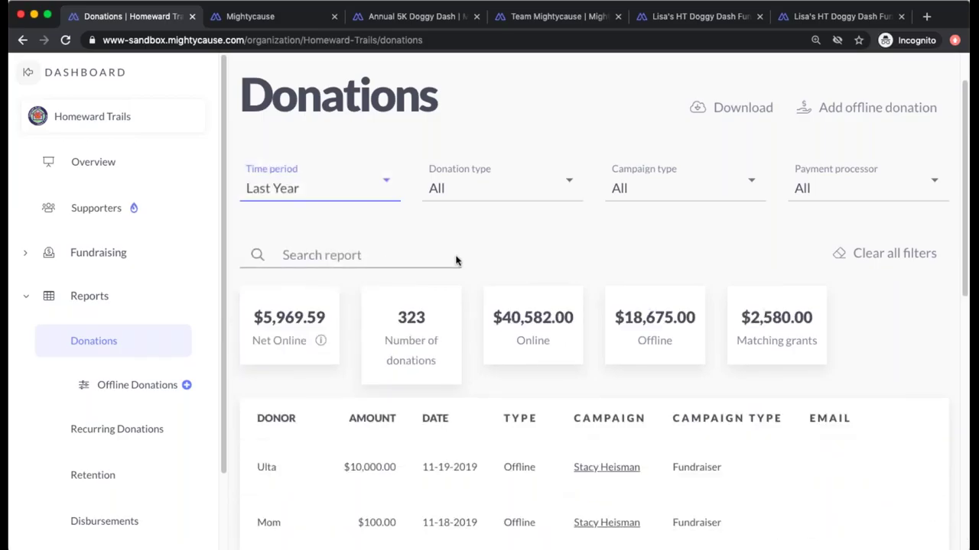
click(460, 190)
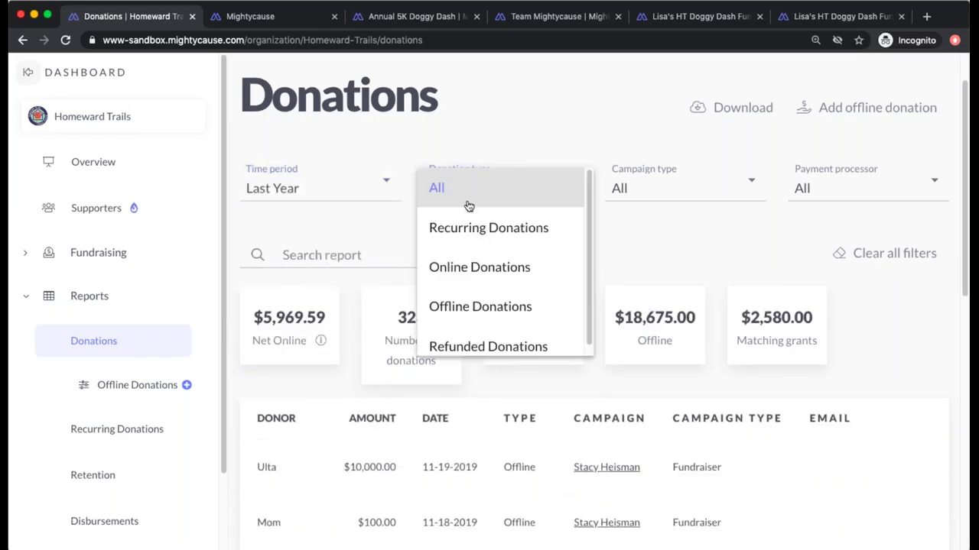
click(471, 228)
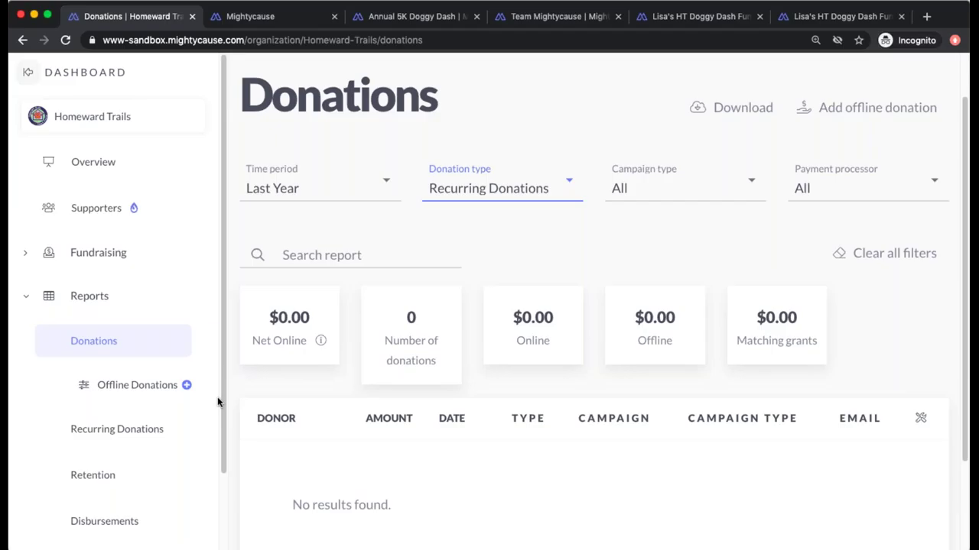
click(115, 478)
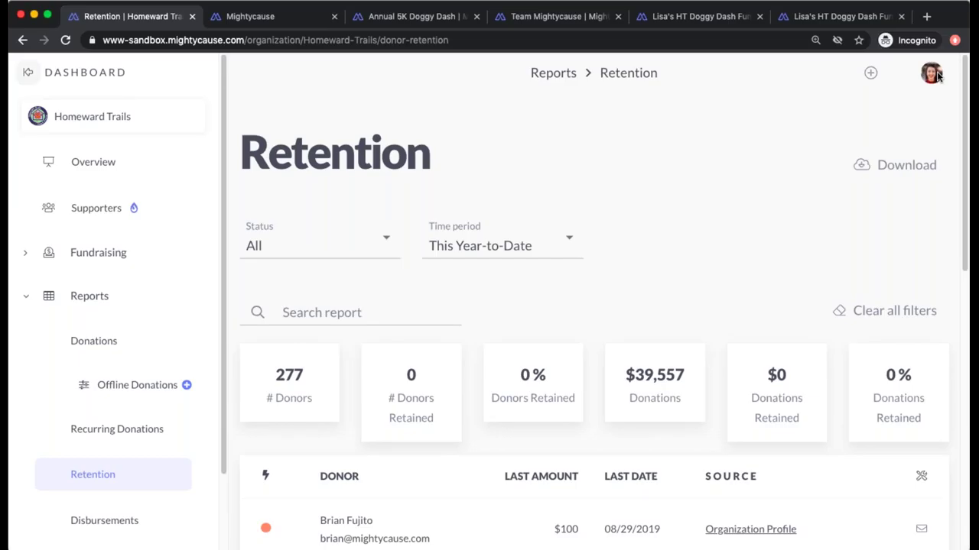
- Filter retention to Not Retained donors for This Year-to-Date and review the donor table
click(308, 254)
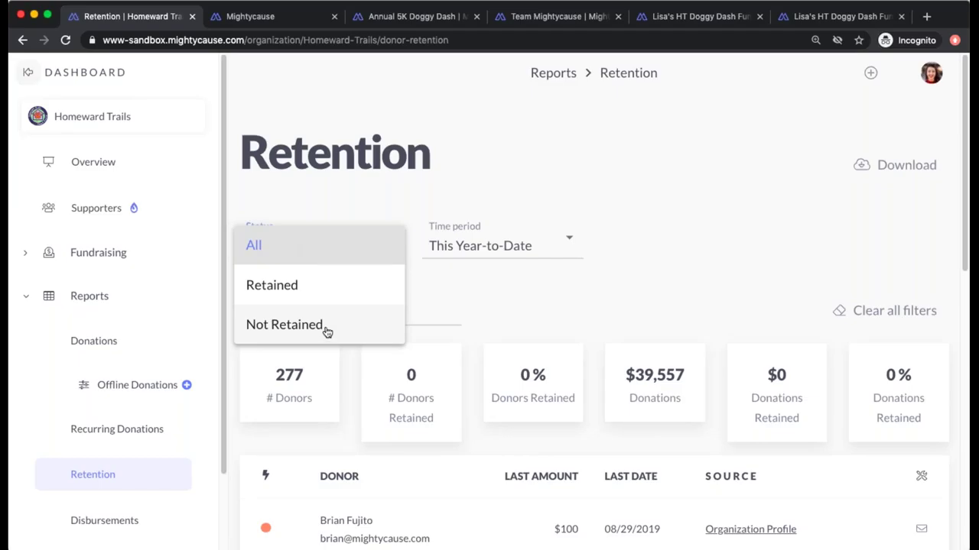
click(324, 331)
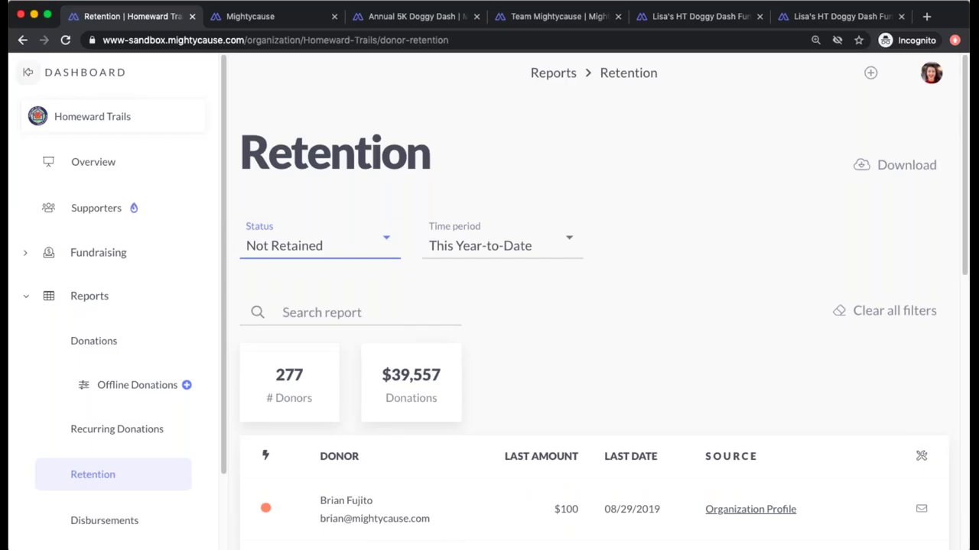
click(469, 249)
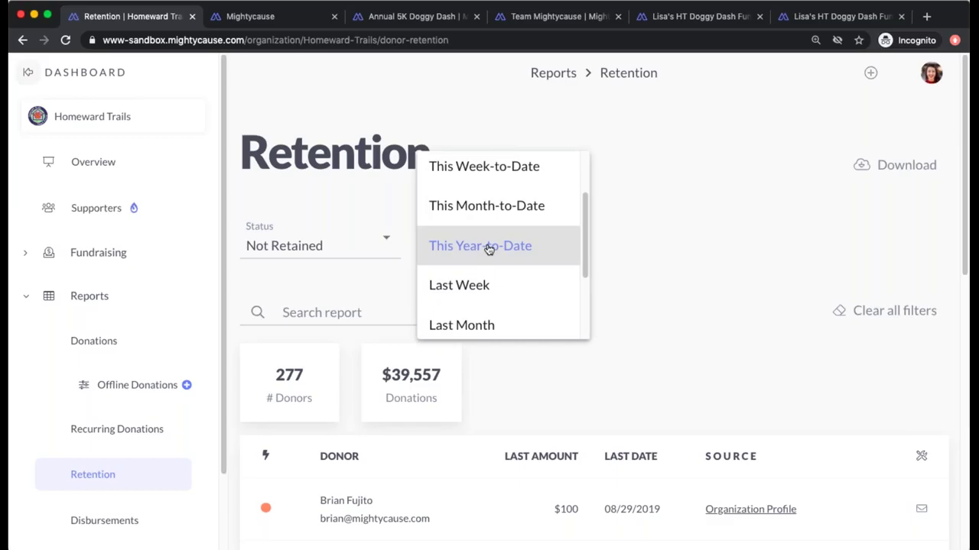
click(655, 267)
scroll(653, 264, down, 3)
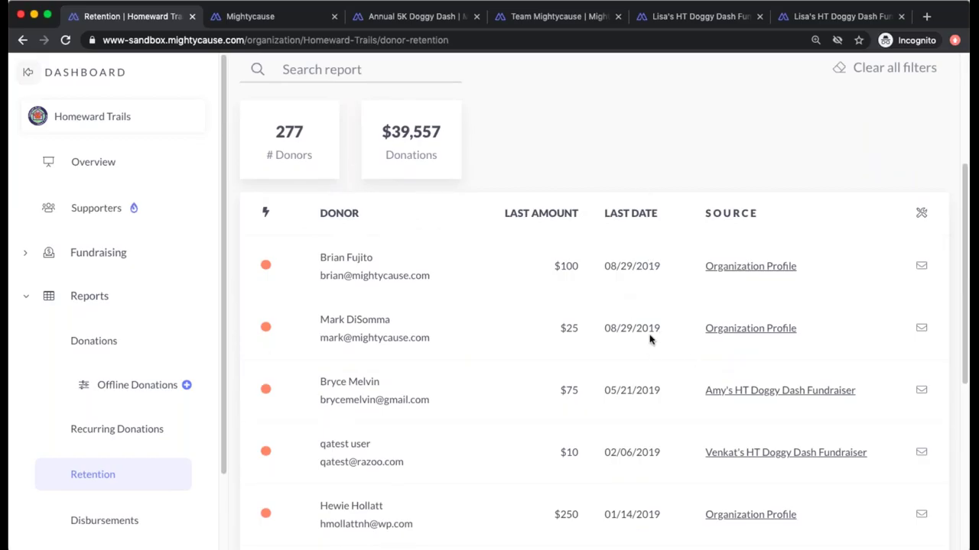
scroll(650, 339, down, 5)
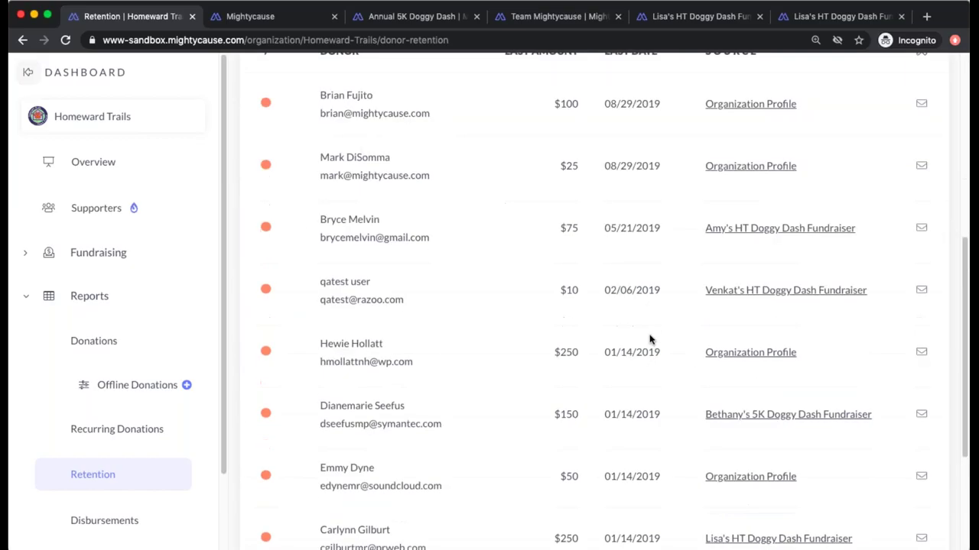
scroll(594, 298, up, 8)
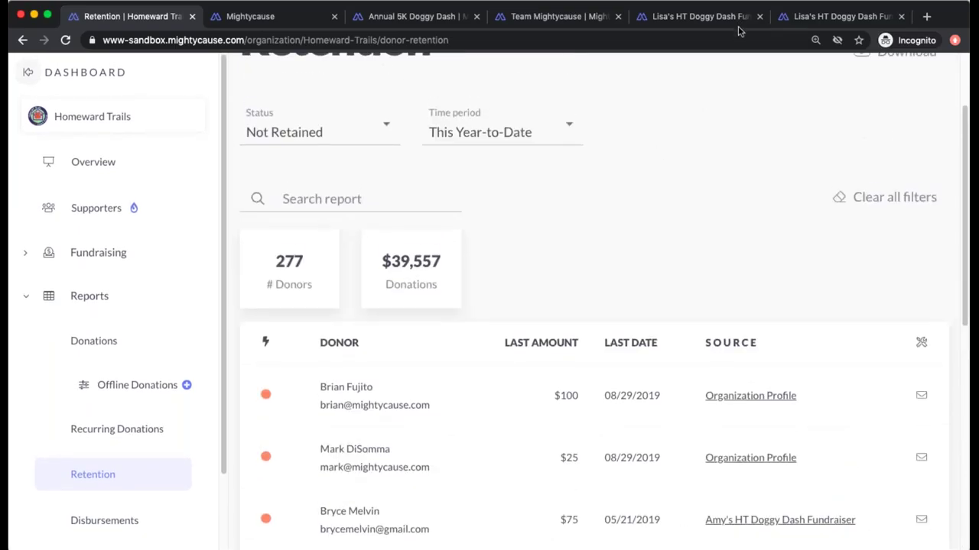
scroll(876, 168, up, 2)
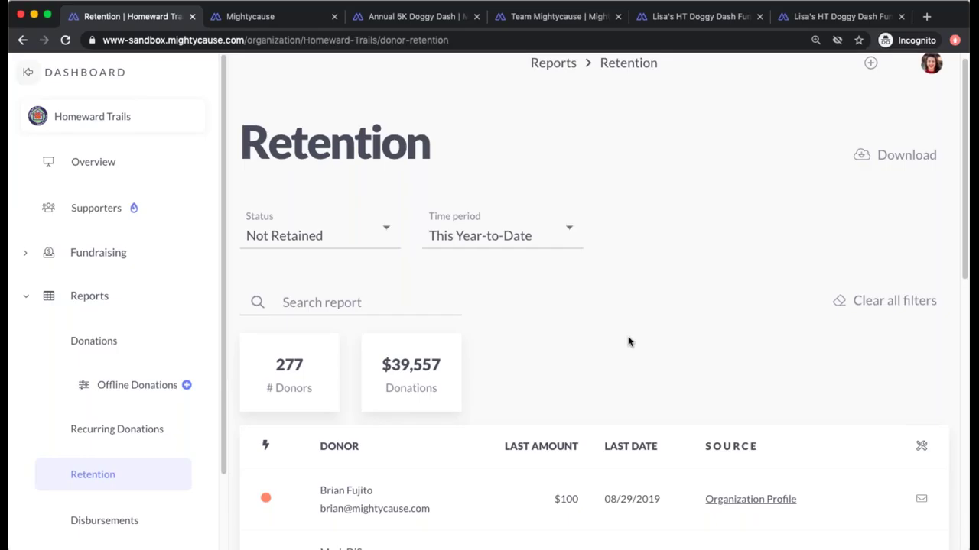
scroll(629, 342, down, 5)
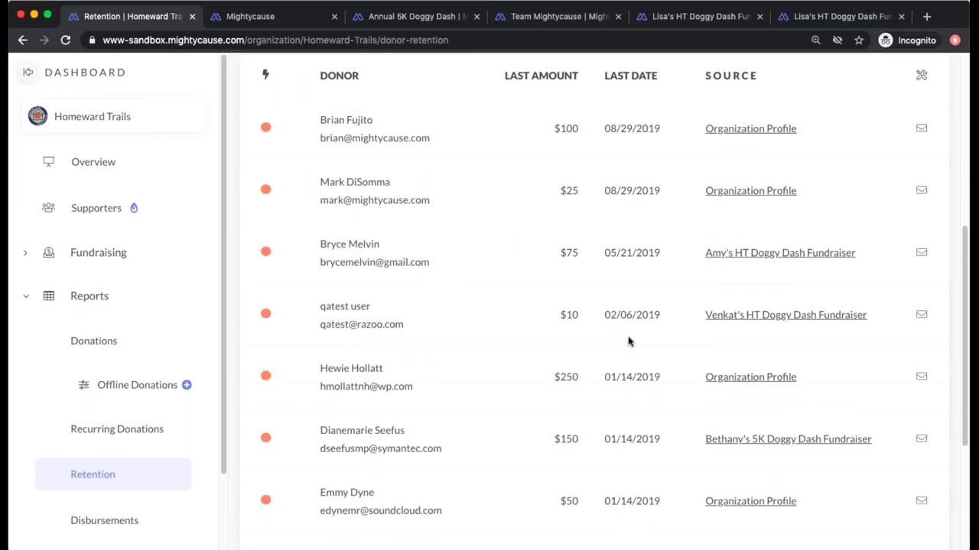
- Open the Disbursements report, which lists 0 of 0 disbursements
click(114, 527)
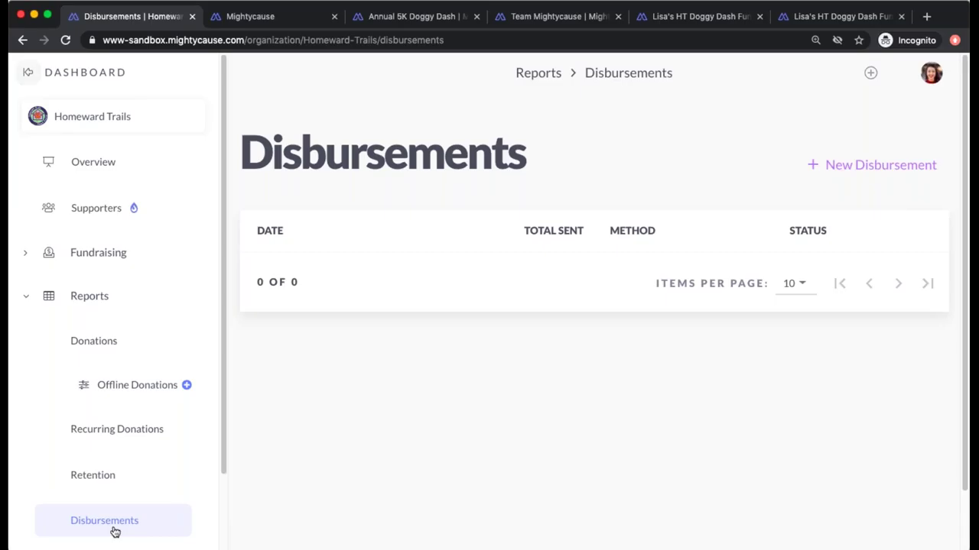
scroll(114, 531, down, 2)
- Open General Settings and review brand appearance, custom URL, discoverability and social sharing card
click(120, 522)
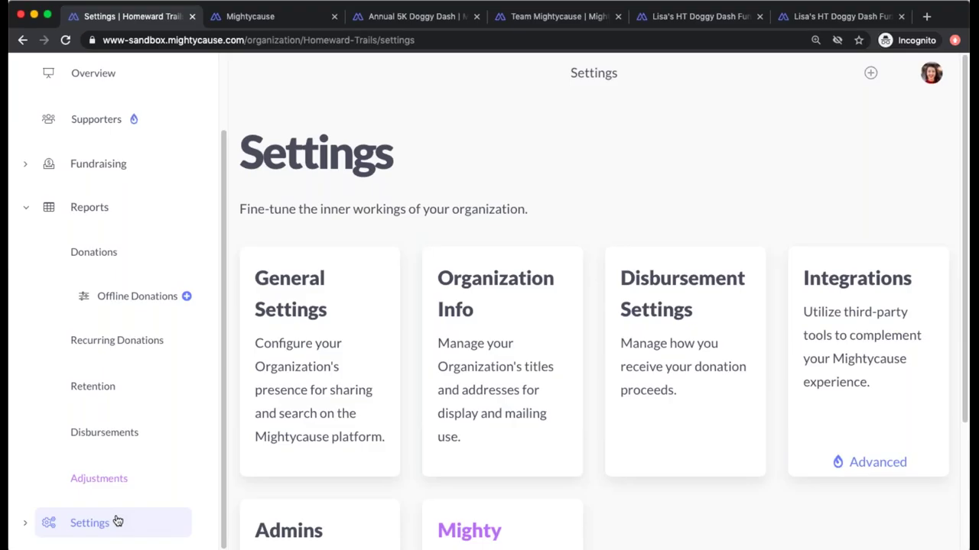
scroll(158, 497, down, 2)
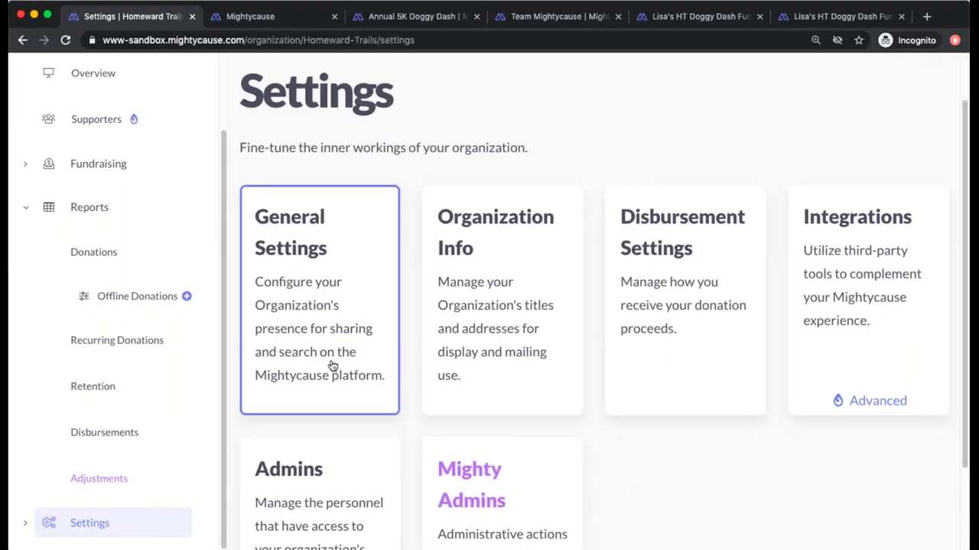
click(302, 367)
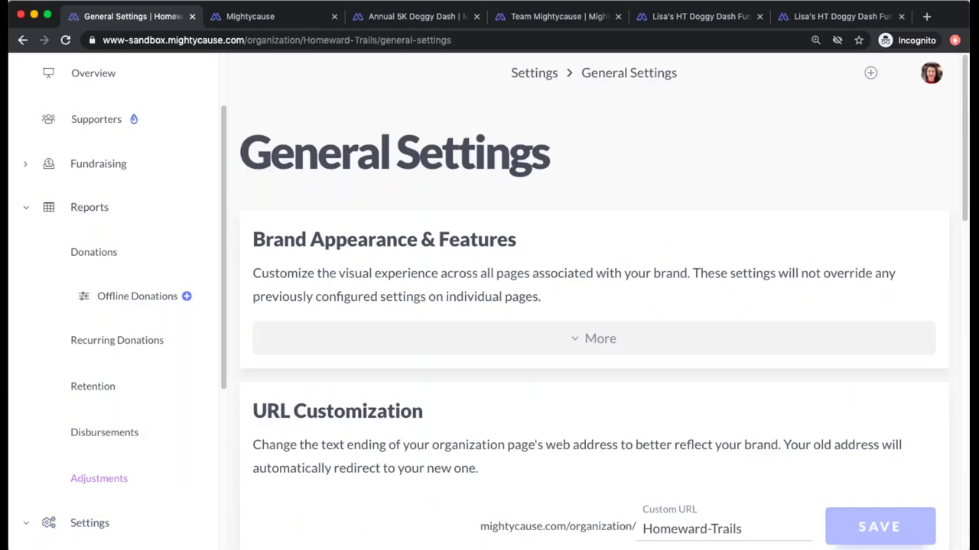
scroll(594, 301, down, 3)
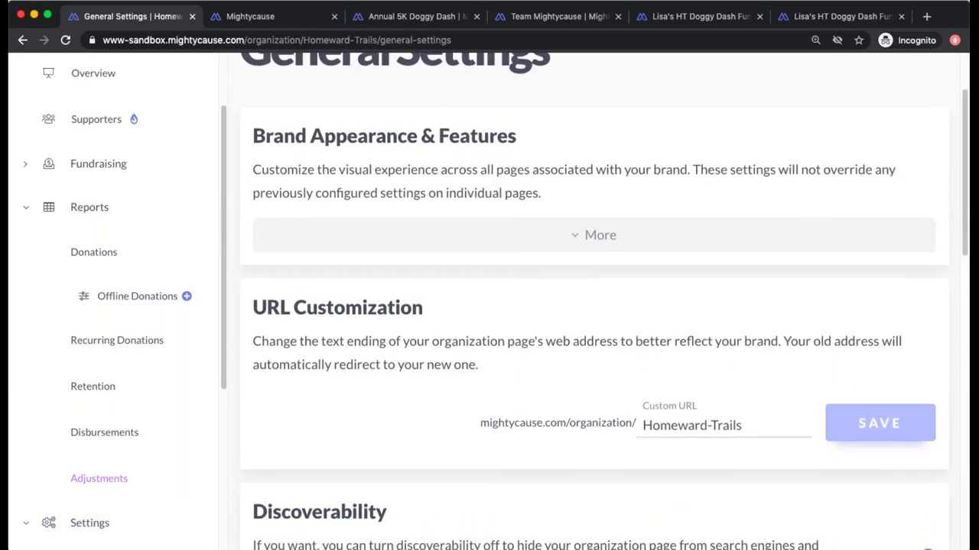
scroll(572, 382, down, 12)
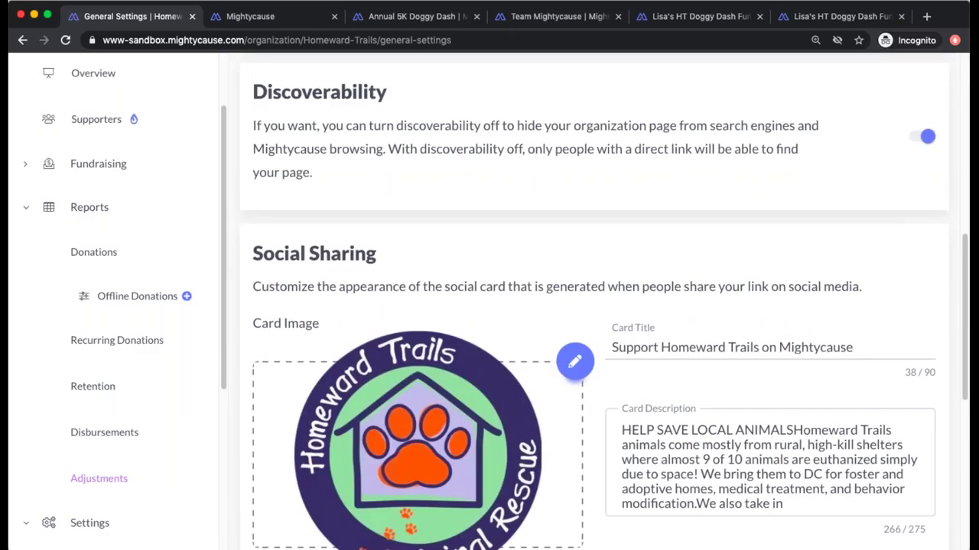
scroll(594, 303, down, 4)
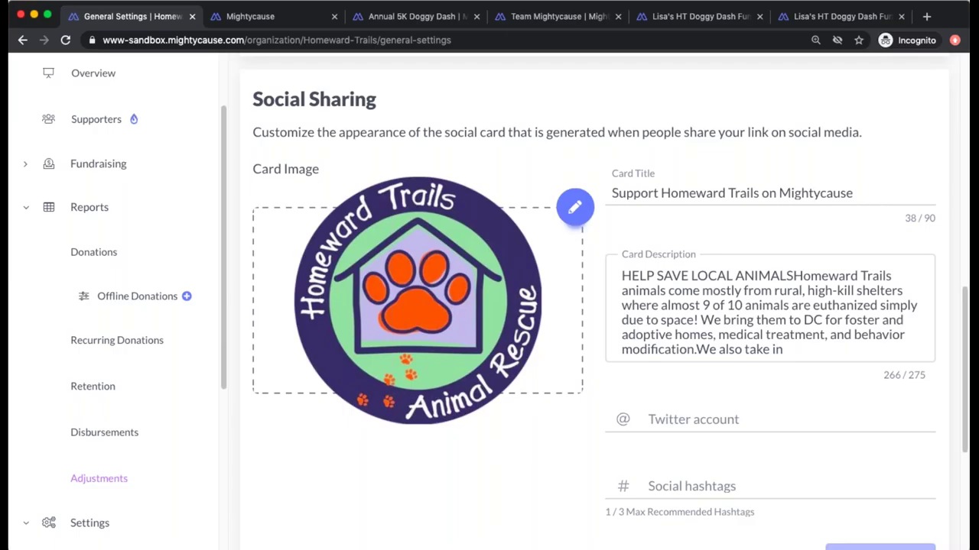
scroll(594, 301, up, 10)
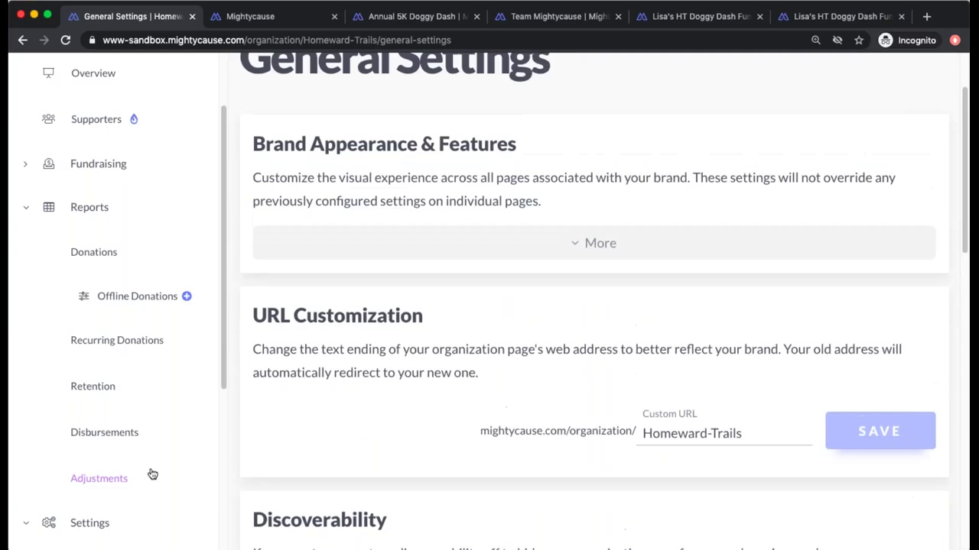
scroll(92, 490, down, 3)
- Open Organization Info settings and look through the profile's address and contact fields
click(100, 529)
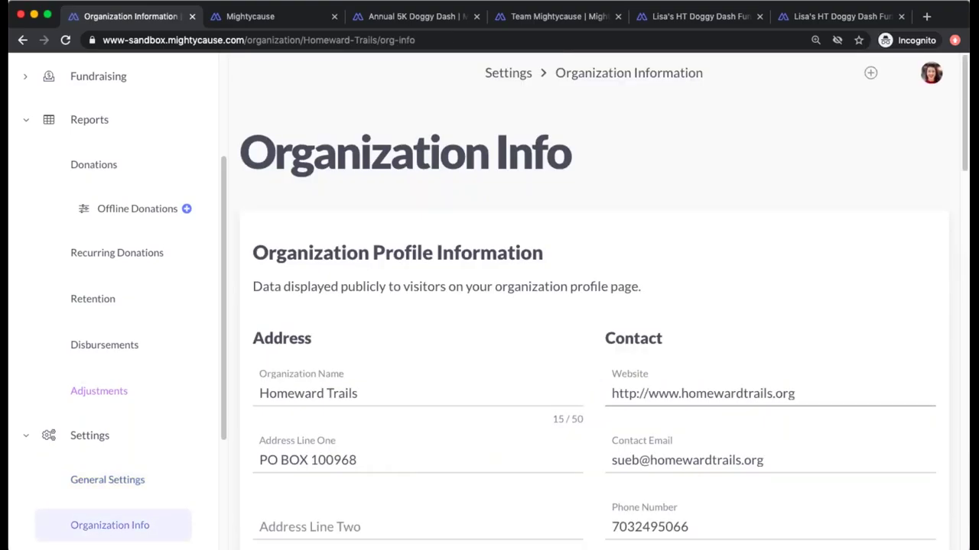
scroll(610, 299, down, 3)
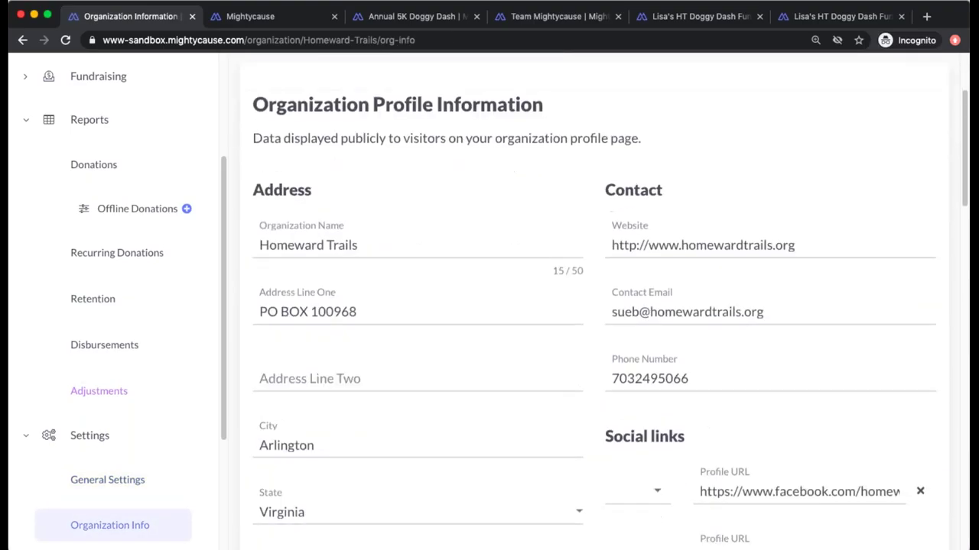
scroll(610, 300, down, 4)
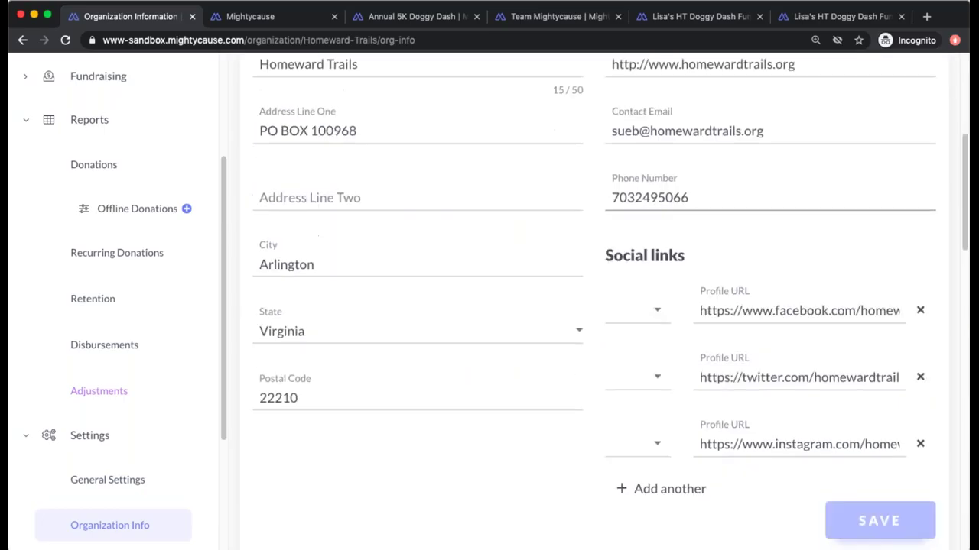
scroll(610, 299, down, 11)
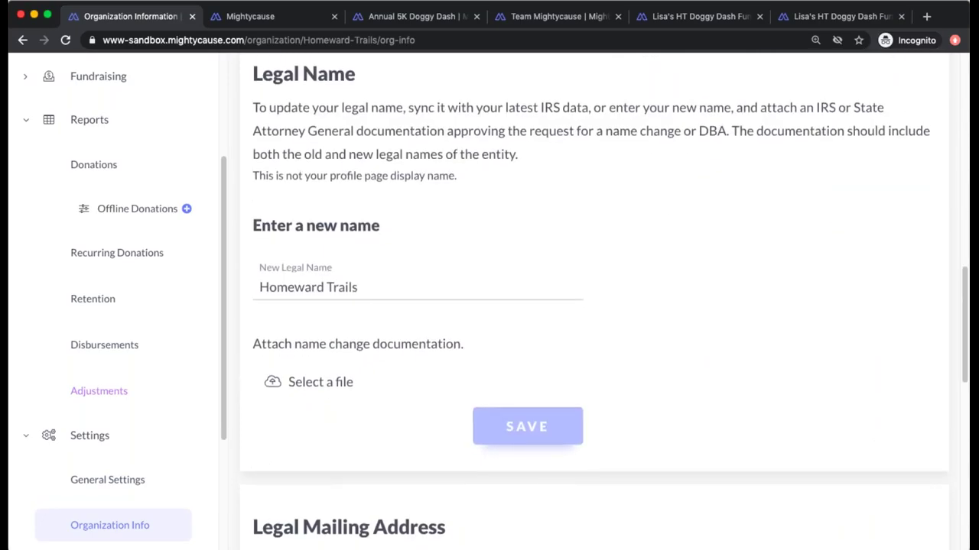
scroll(609, 380, down, 9)
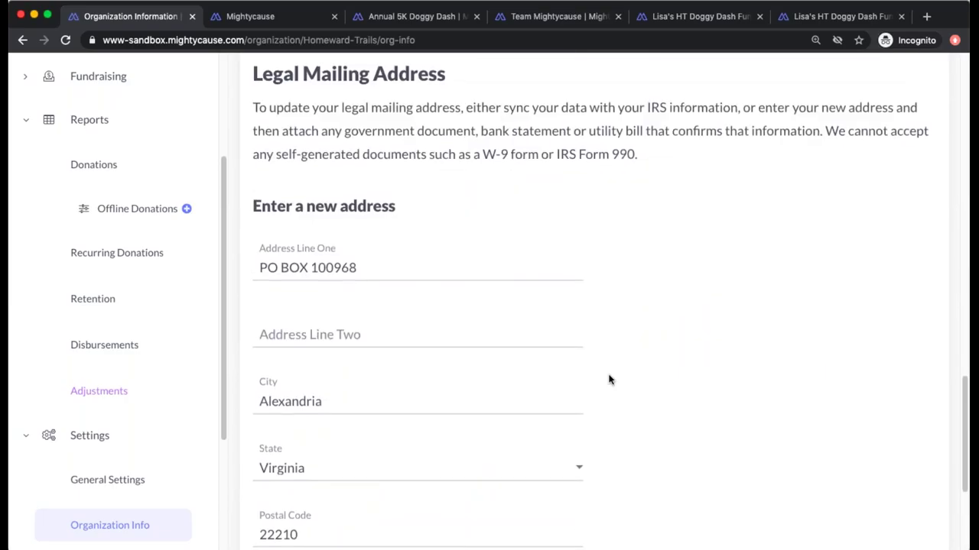
scroll(192, 515, down, 3)
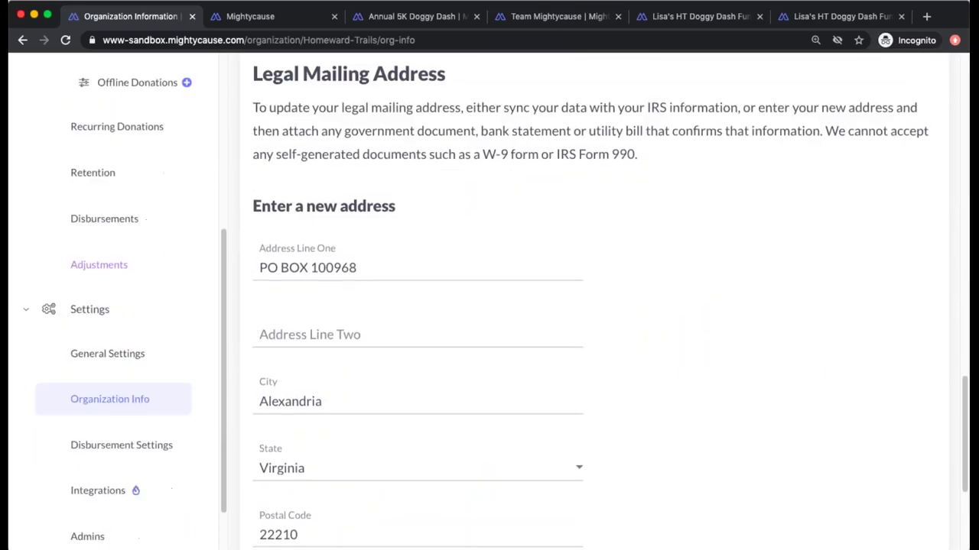
- Open Disbursement Settings to review monthly check payouts to the organization's mailing address
click(141, 445)
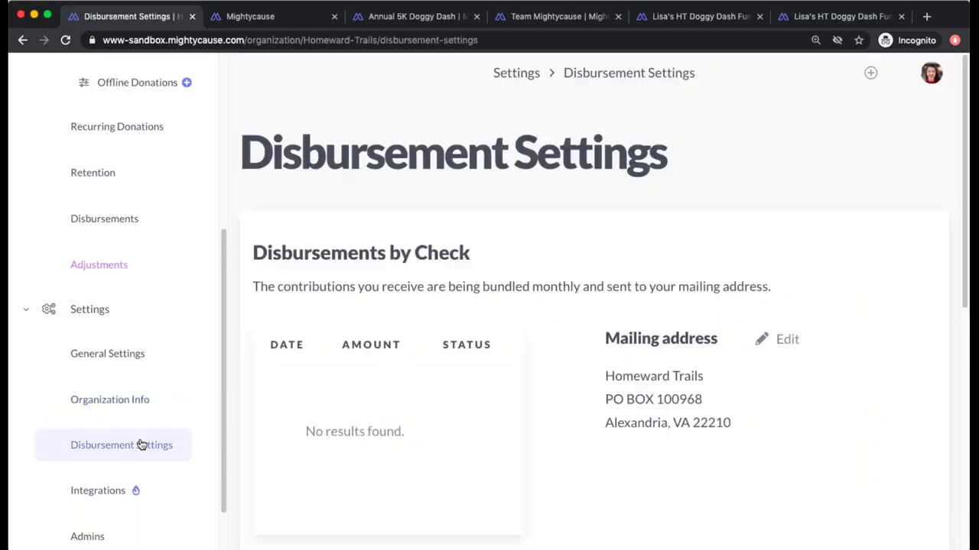
scroll(497, 360, down, 5)
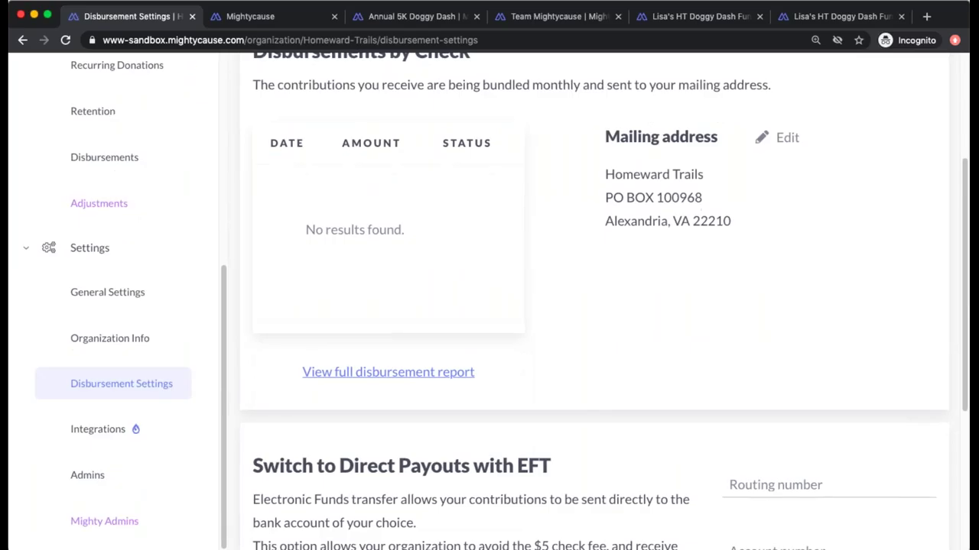
scroll(497, 360, up, 4)
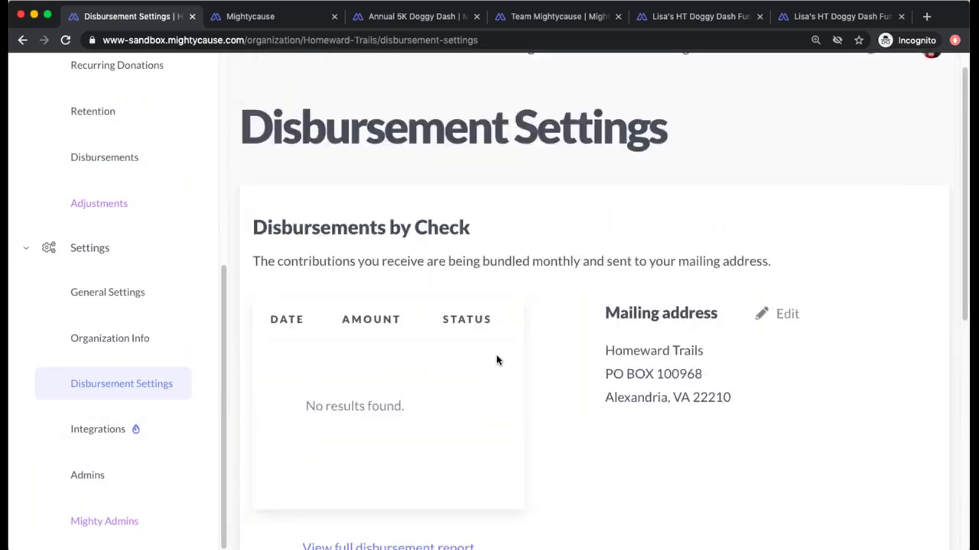
scroll(497, 360, down, 2)
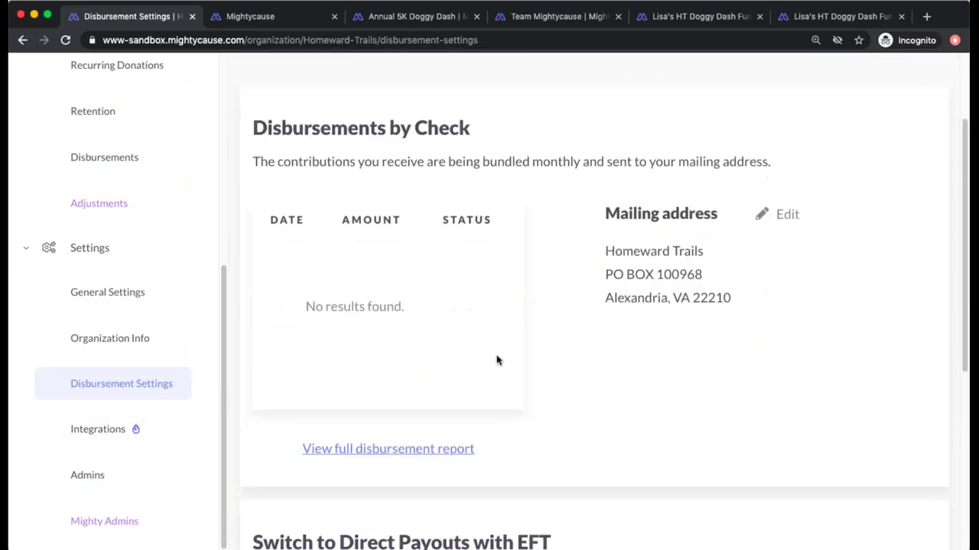
- Open the Admins list and dismiss the Add new admin form without adding anyone
click(123, 492)
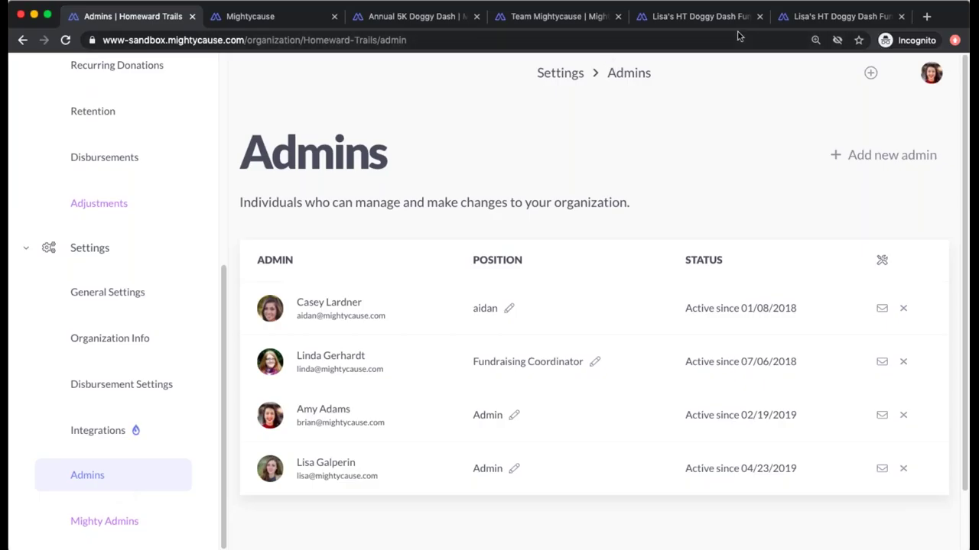
click(850, 159)
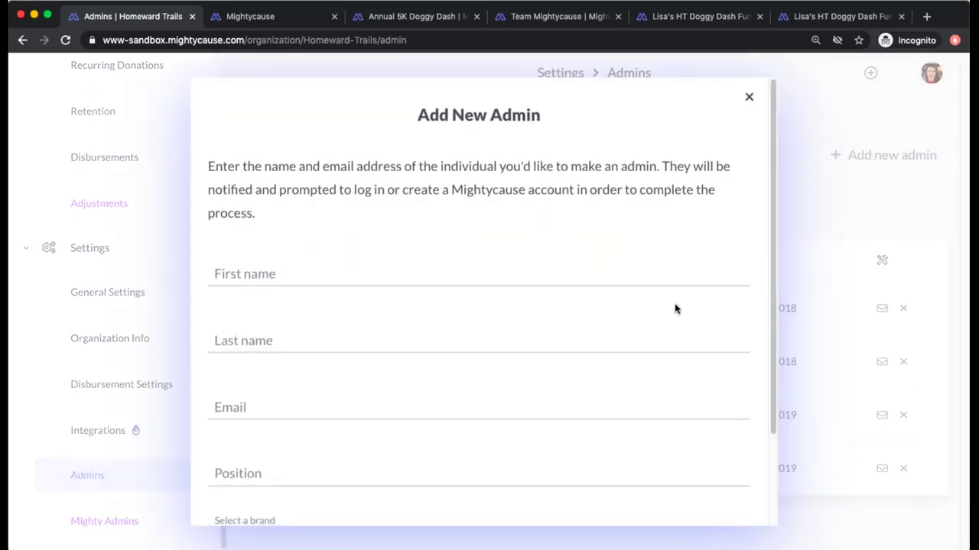
scroll(676, 308, down, 3)
scroll(675, 309, up, 3)
click(750, 98)
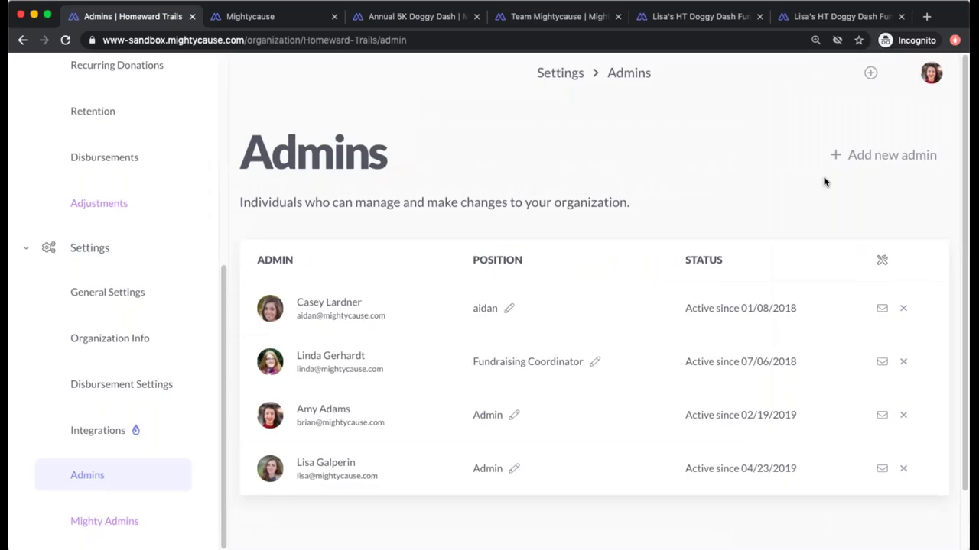
- Start removing the first admin, then choose NEVERMIND to keep all four admins
click(903, 308)
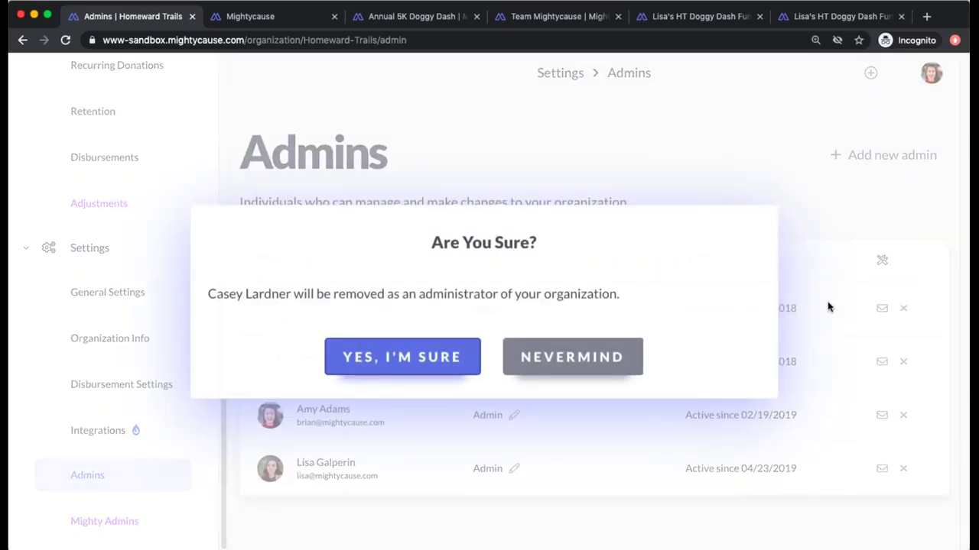
click(589, 367)
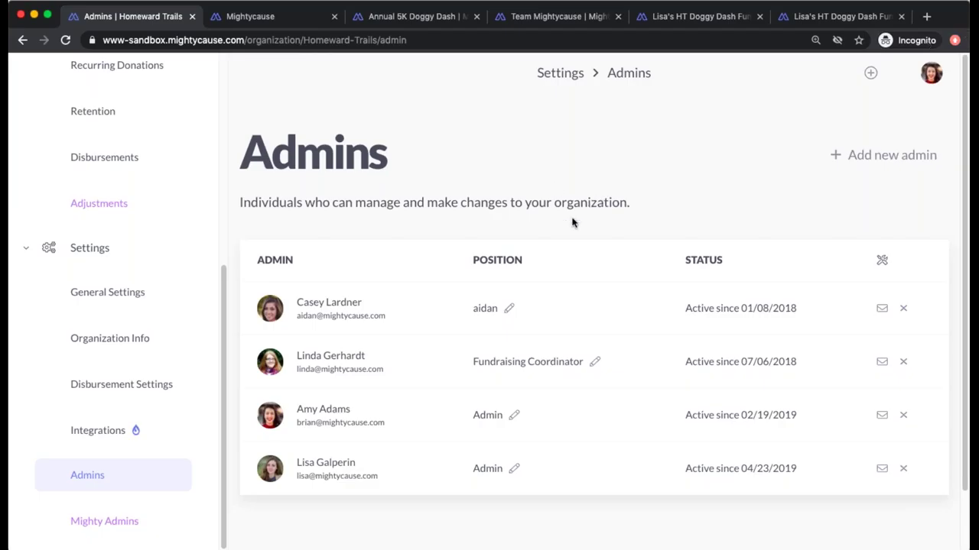
scroll(65, 277, up, 4)
scroll(64, 277, up, 5)
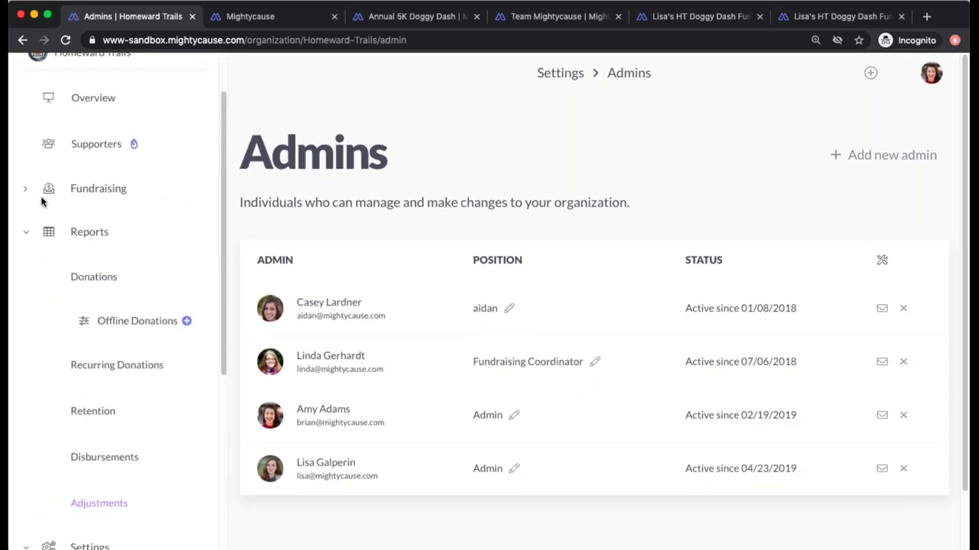
- Expand Fundraising in the sidebar and open Matching Grants from the Fundraising overview
click(26, 190)
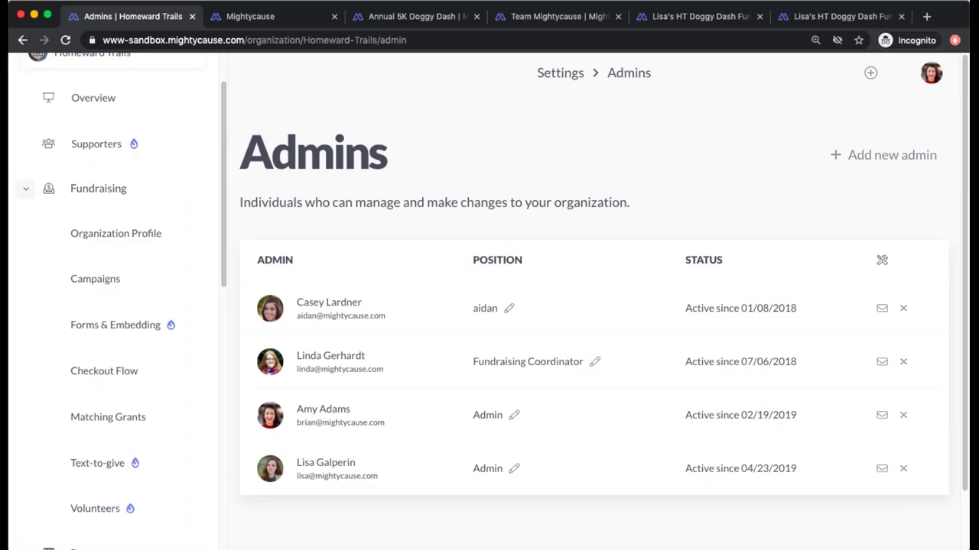
click(132, 191)
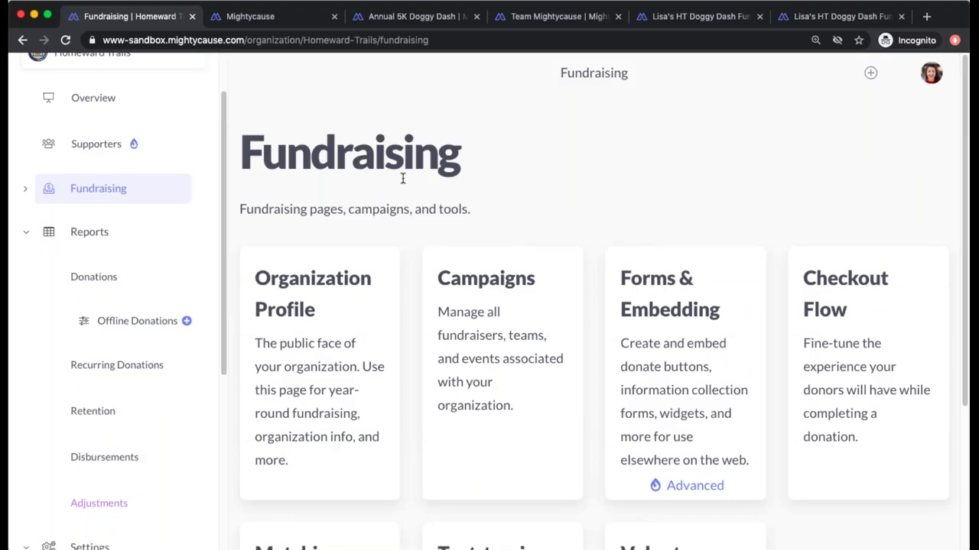
scroll(402, 178, down, 5)
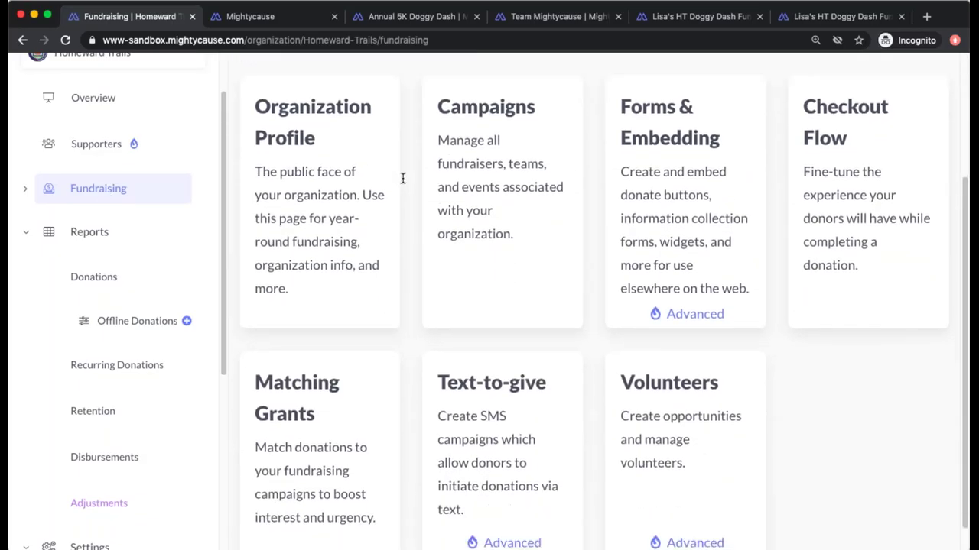
click(275, 405)
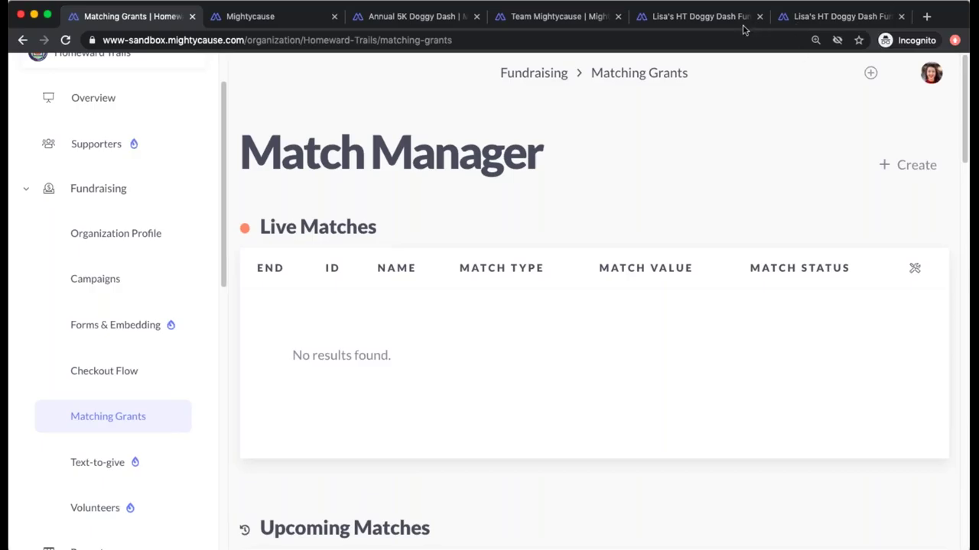
- Start a new matching grant and review its default 100% per-donation match, 09/10/2020–09/11/2020
click(917, 164)
scroll(548, 362, down, 2)
scroll(548, 362, down, 2)
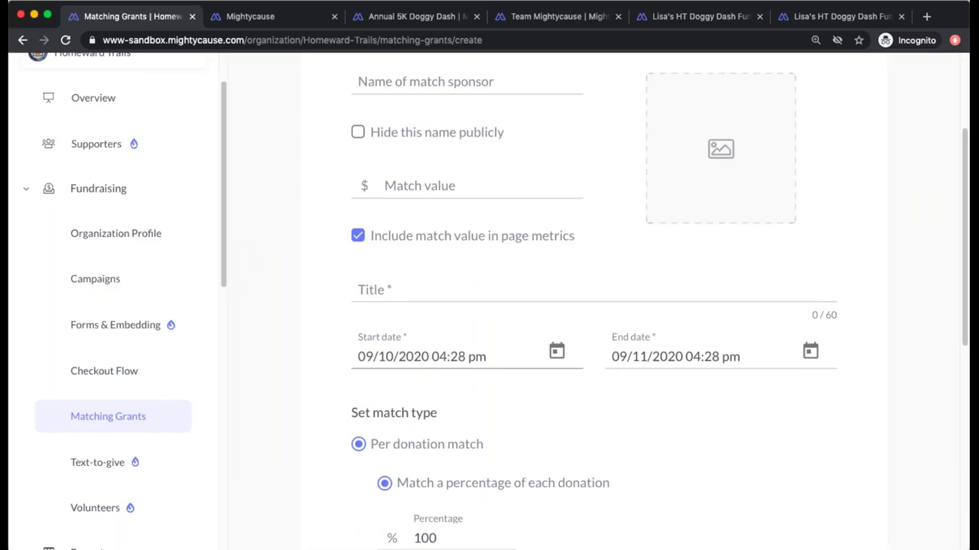
scroll(750, 176, down, 3)
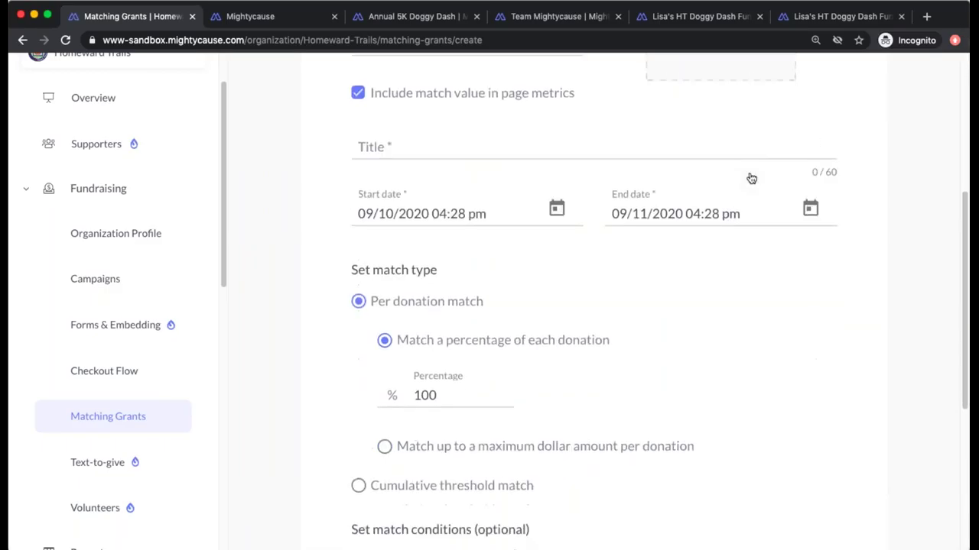
scroll(750, 178, down, 2)
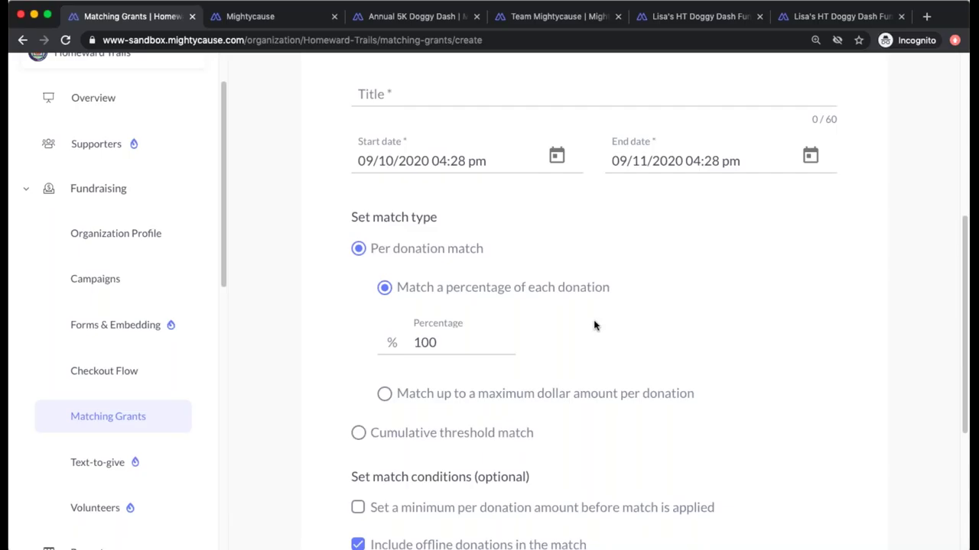
scroll(595, 326, down, 5)
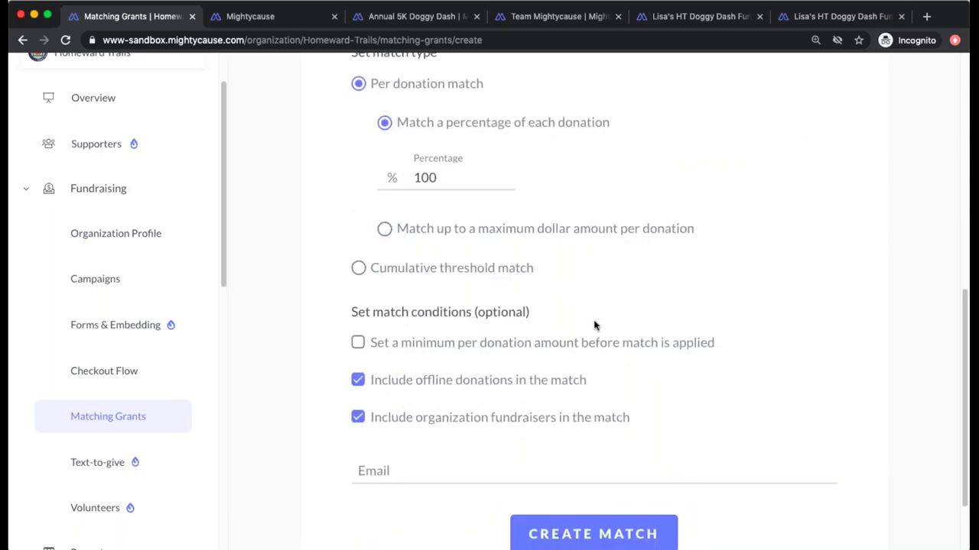
- From the Volunteers page, start a new volunteer opportunity with + Create
click(97, 505)
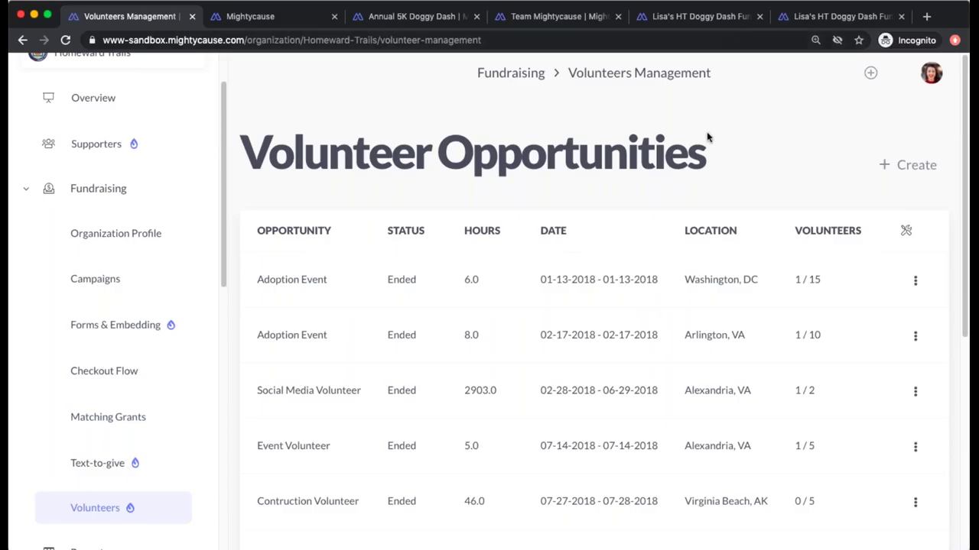
click(894, 168)
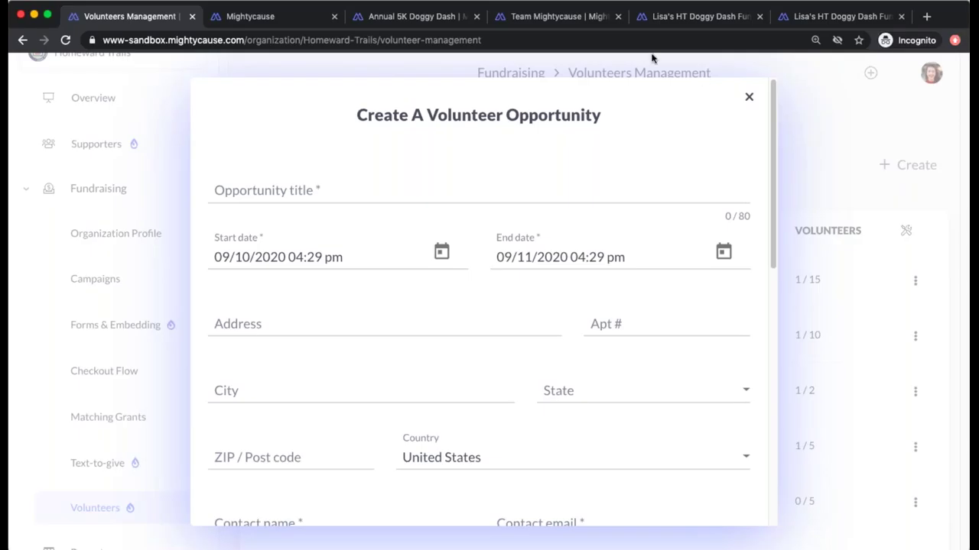
- Look through the Create A Volunteer Opportunity form, then close it without publishing
scroll(483, 276, down, 1)
scroll(483, 276, down, 5)
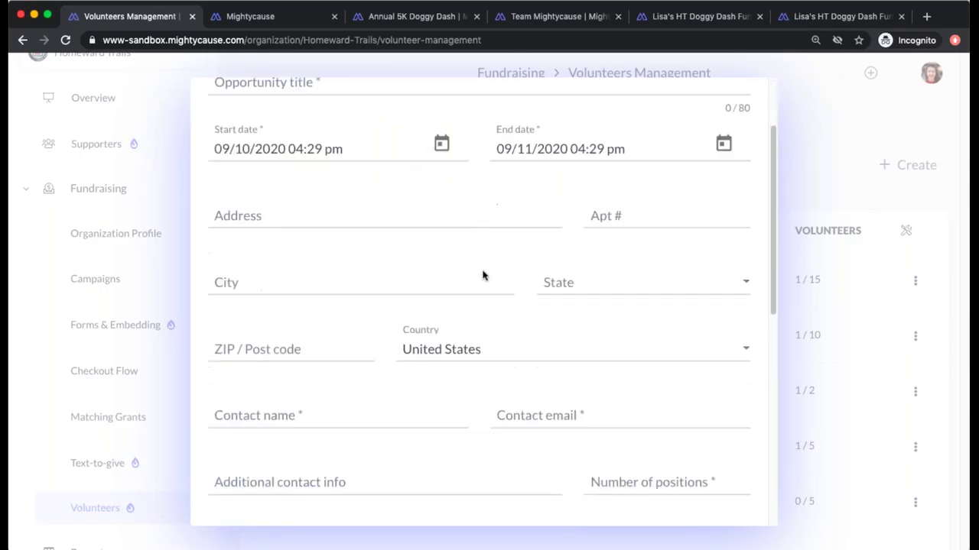
scroll(483, 275, down, 3)
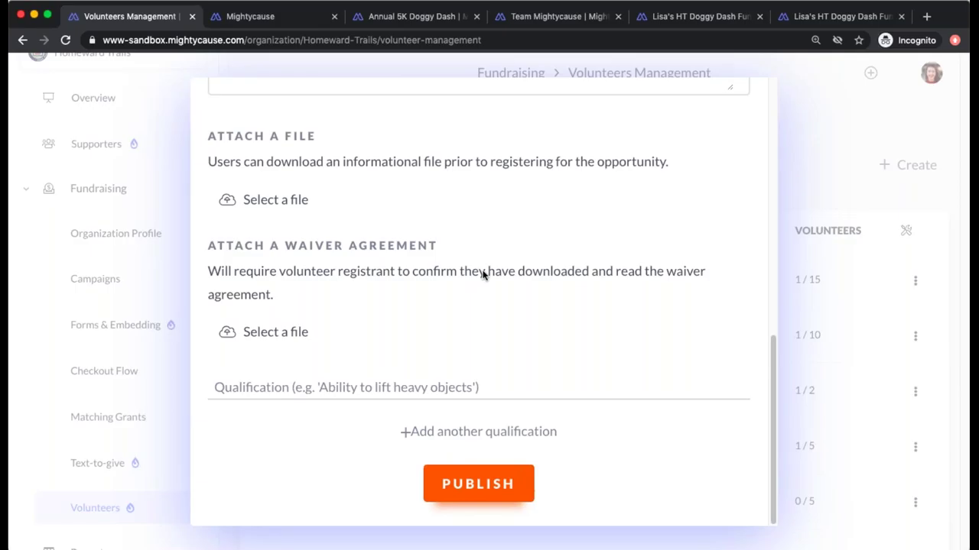
scroll(482, 275, up, 5)
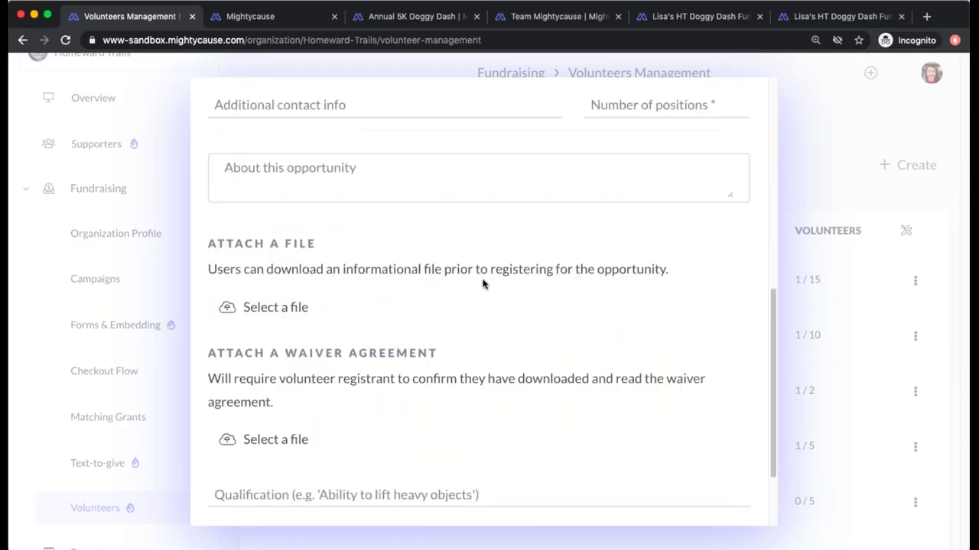
scroll(482, 283, up, 5)
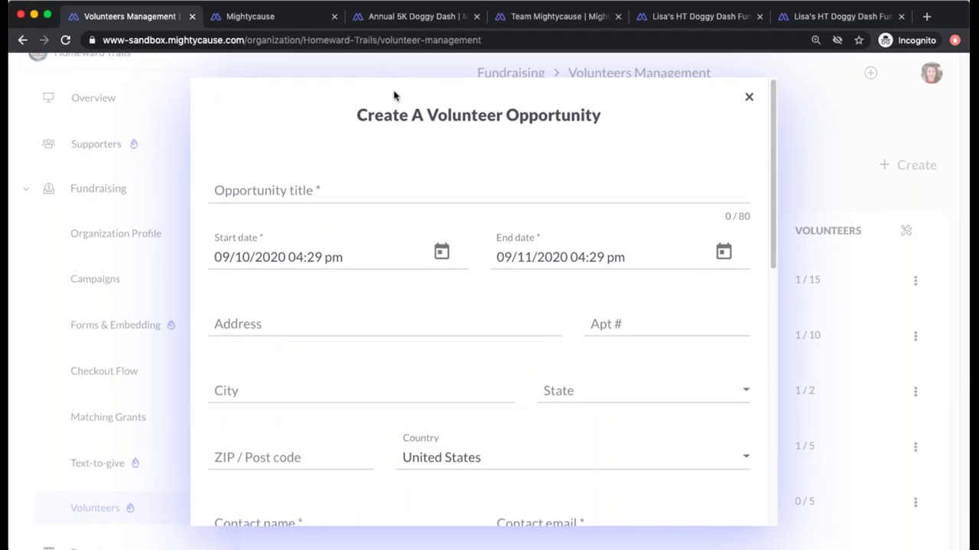
scroll(572, 201, down, 1)
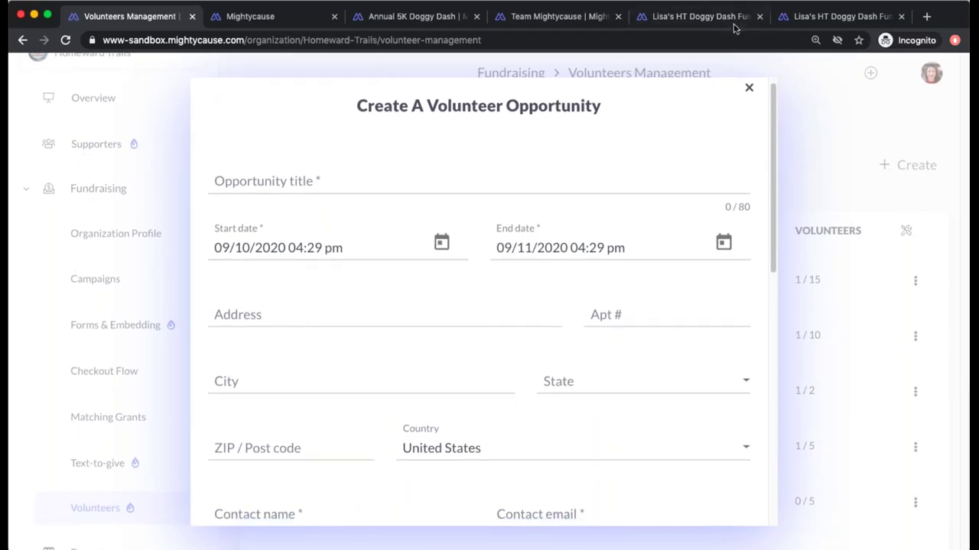
scroll(728, 242, down, 3)
scroll(734, 229, up, 3)
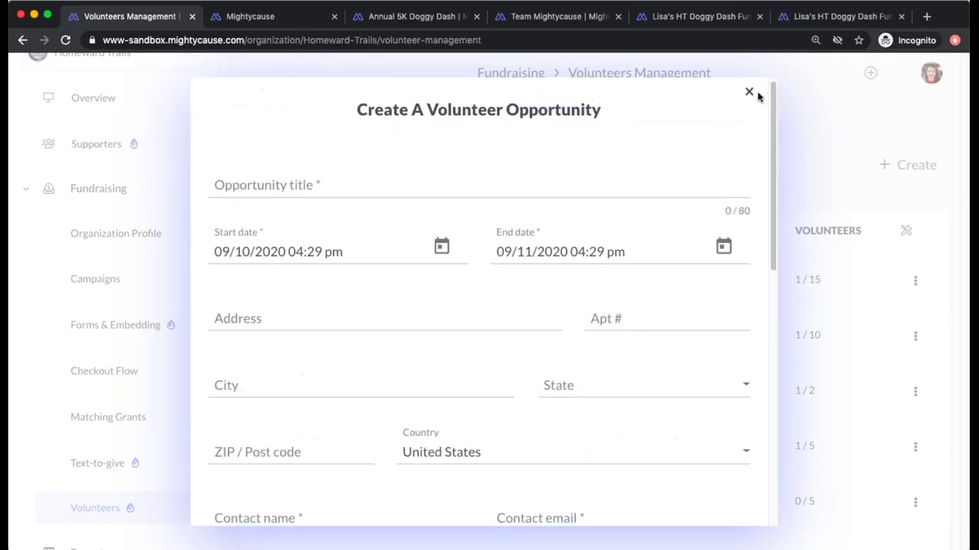
click(750, 93)
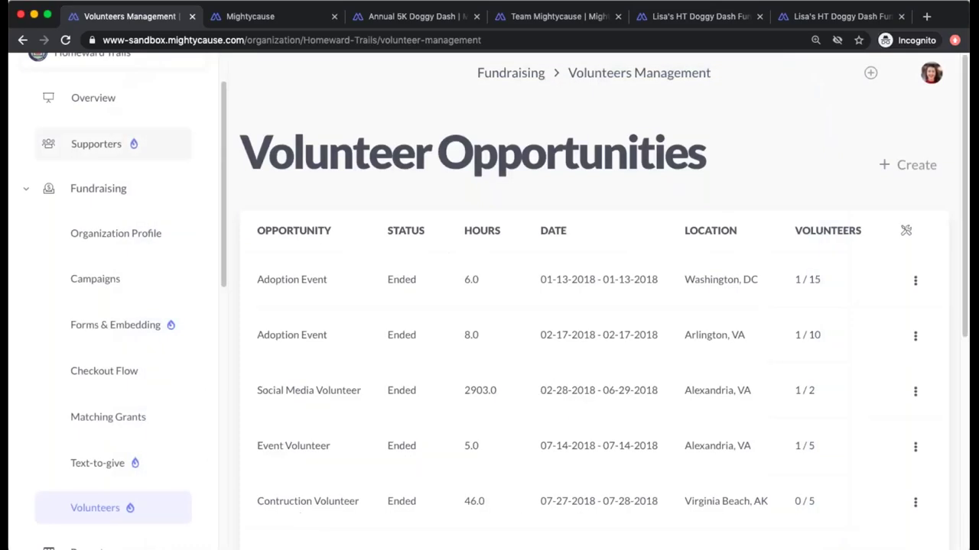
- Open the Homeward Trails public profile from Fundraising and expand the Help Out In The Office opportunity
click(118, 188)
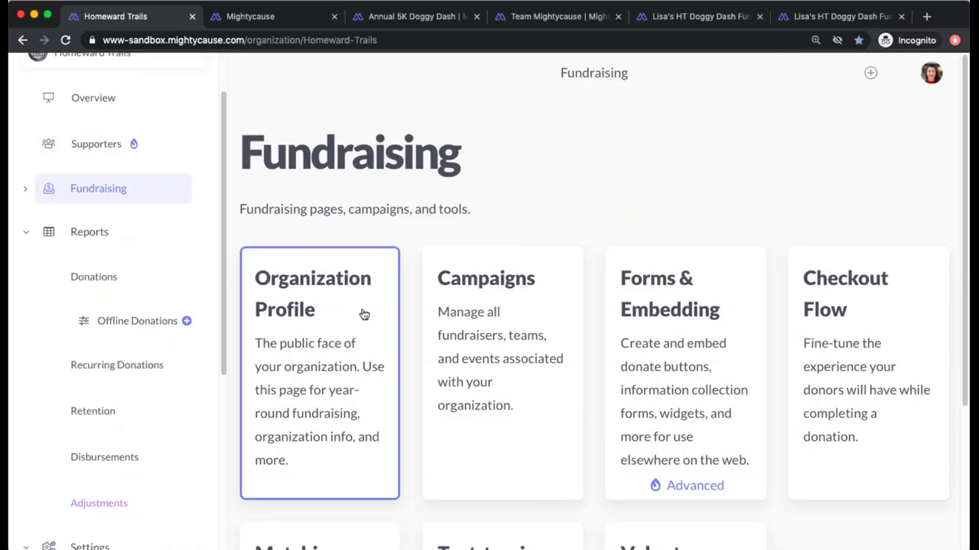
click(364, 314)
scroll(867, 387, down, 3)
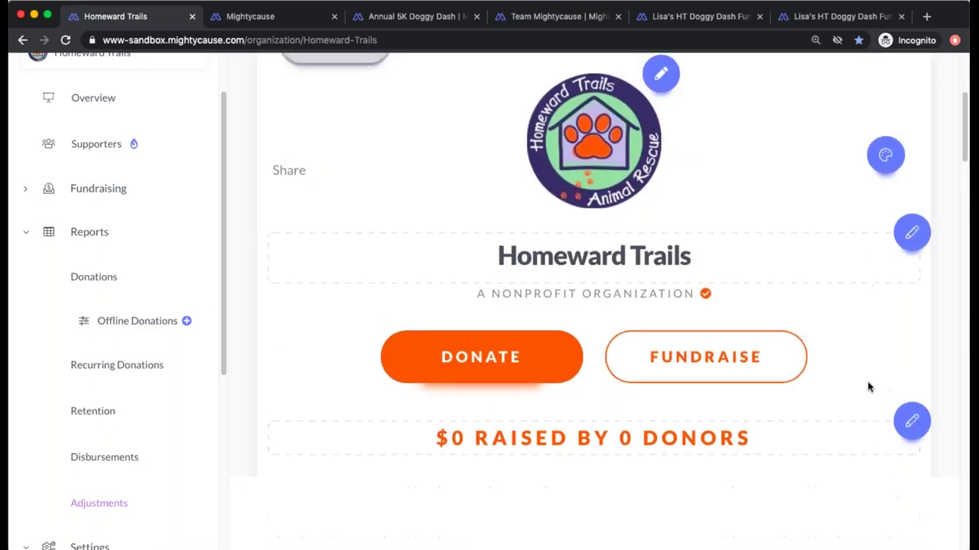
scroll(867, 387, down, 15)
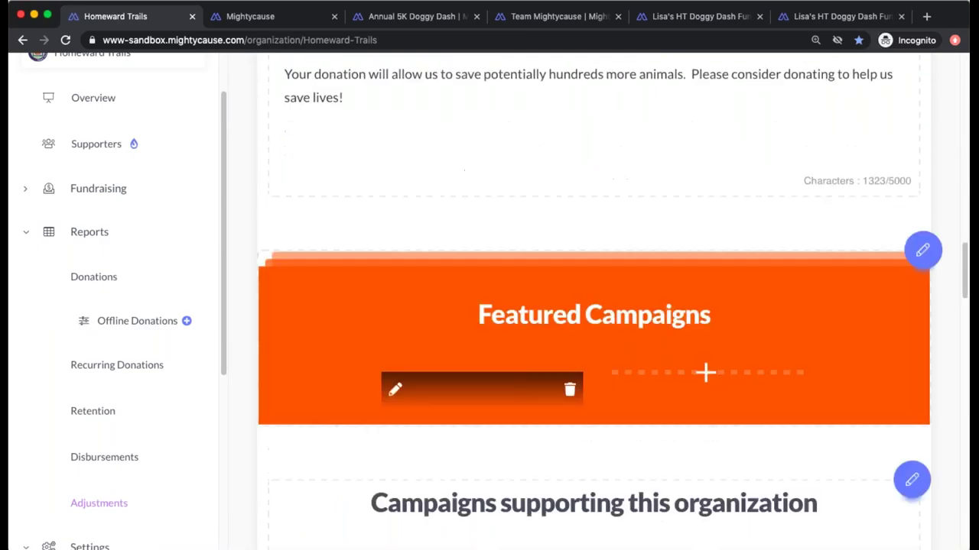
scroll(594, 306, down, 10)
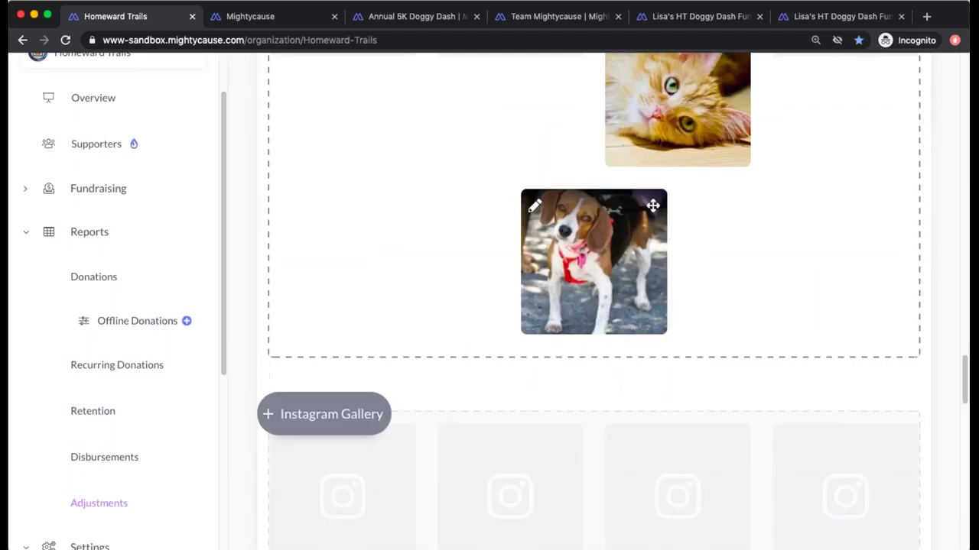
scroll(489, 232, down, 7)
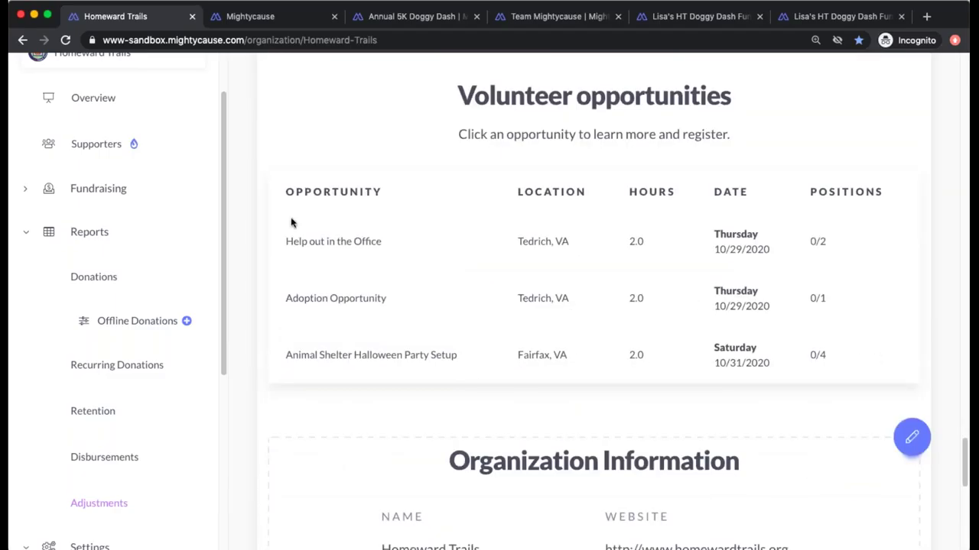
click(320, 249)
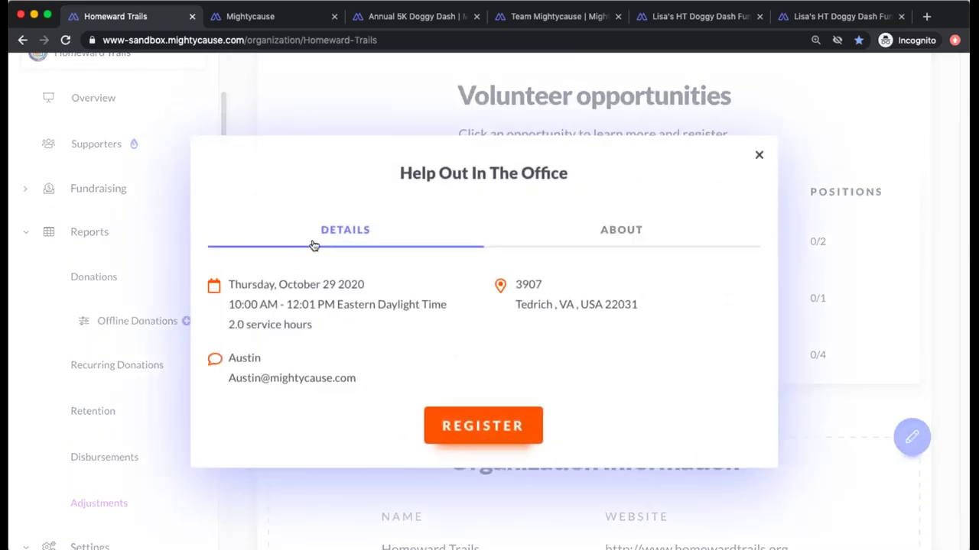
- Register for Help out in the Office with a phone number, filling 1 of 2 positions
click(615, 233)
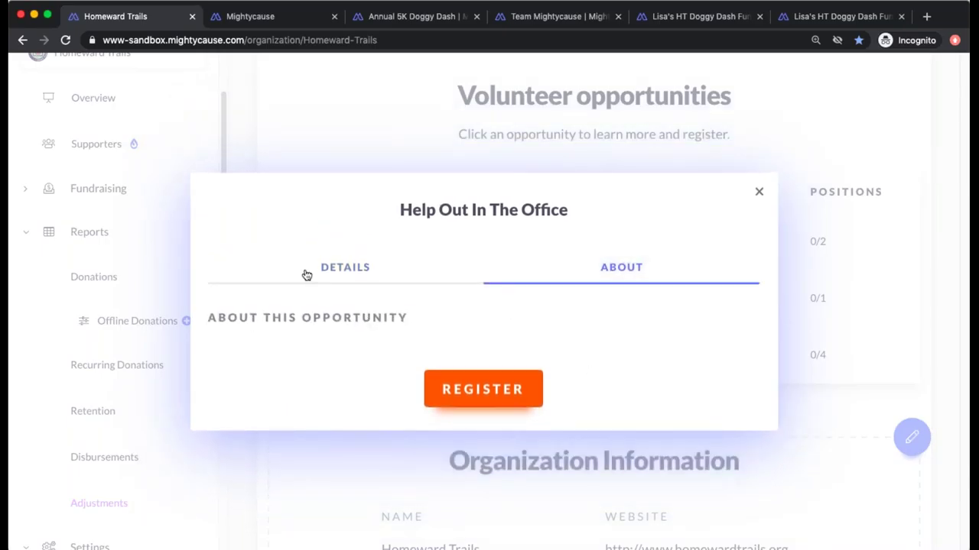
click(649, 389)
click(487, 392)
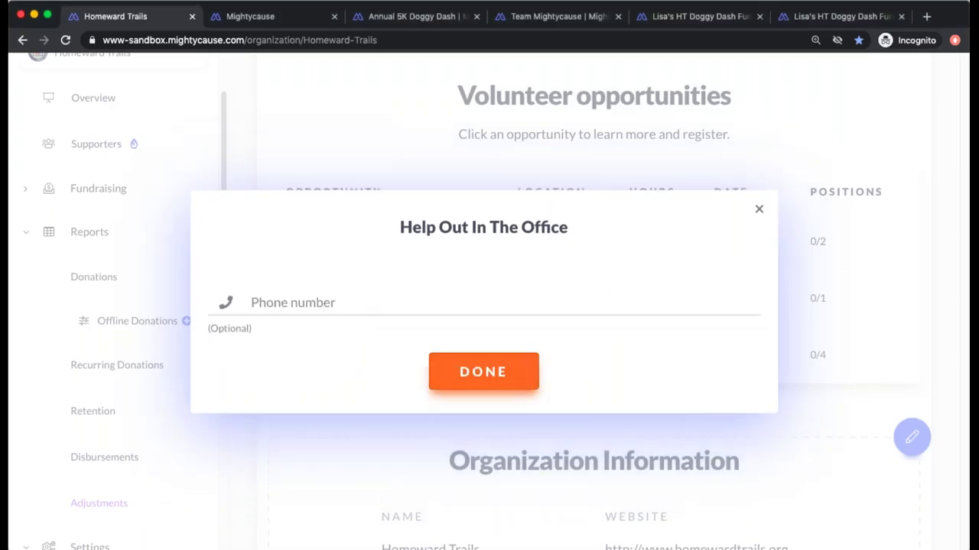
click(367, 303)
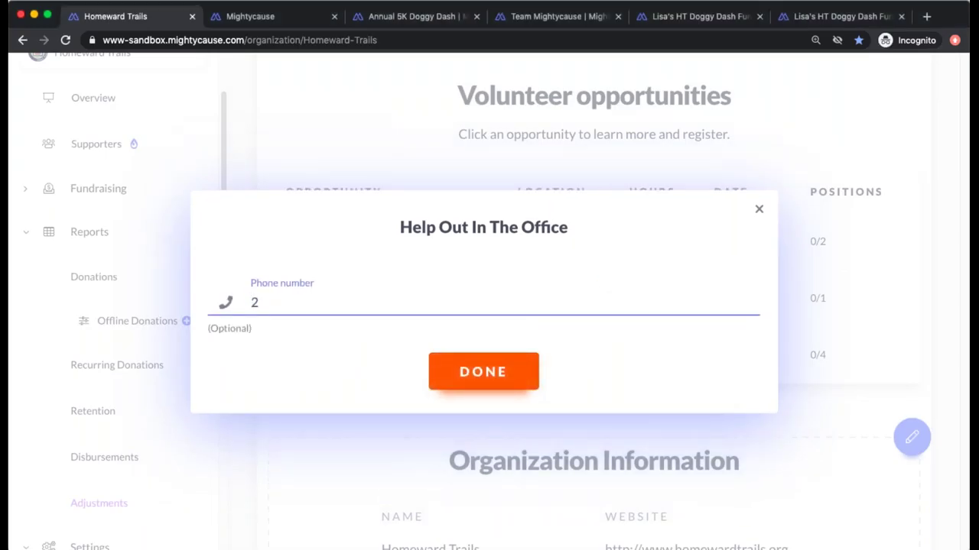
click(503, 372)
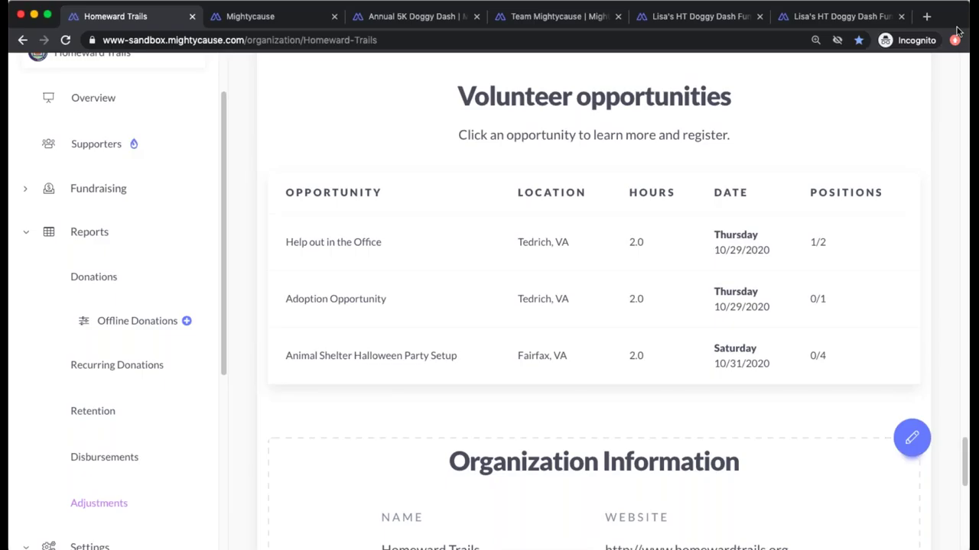
- Return to the Homeward Trails Fundraising overview
scroll(161, 433, down, 5)
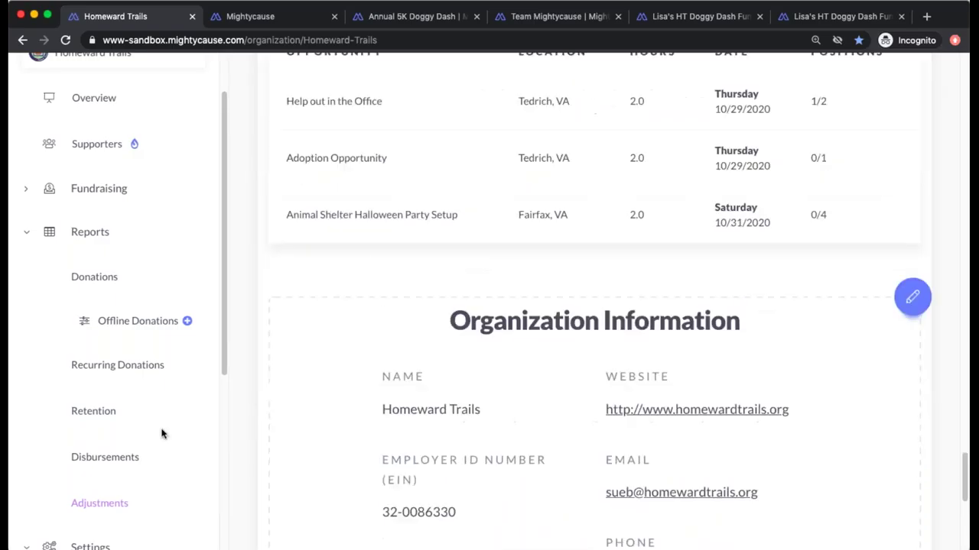
scroll(98, 424, down, 6)
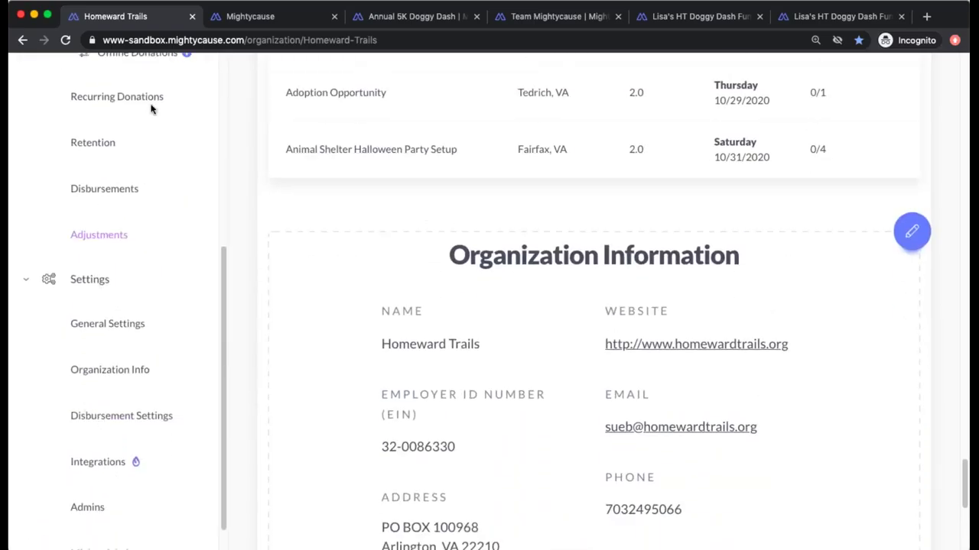
scroll(151, 110, up, 5)
double_click(103, 160)
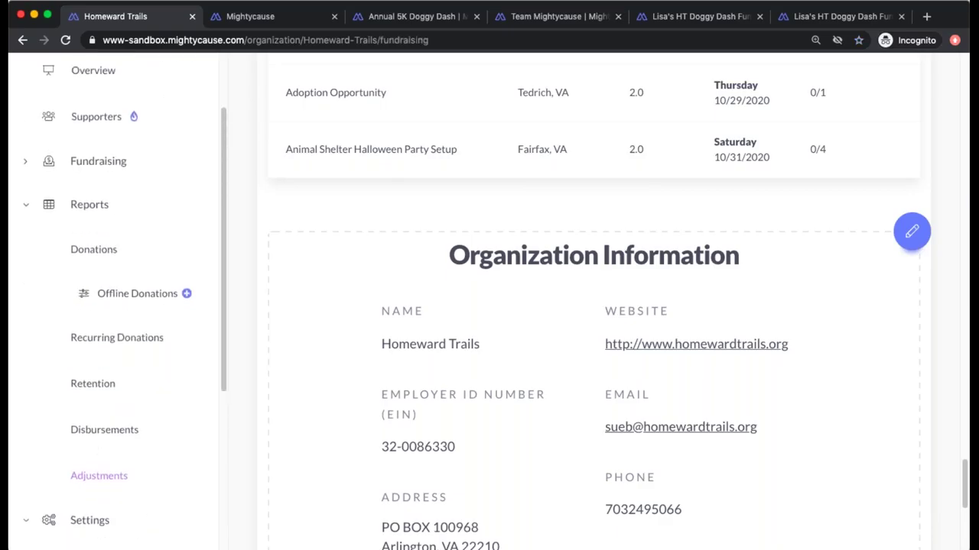
scroll(673, 410, down, 4)
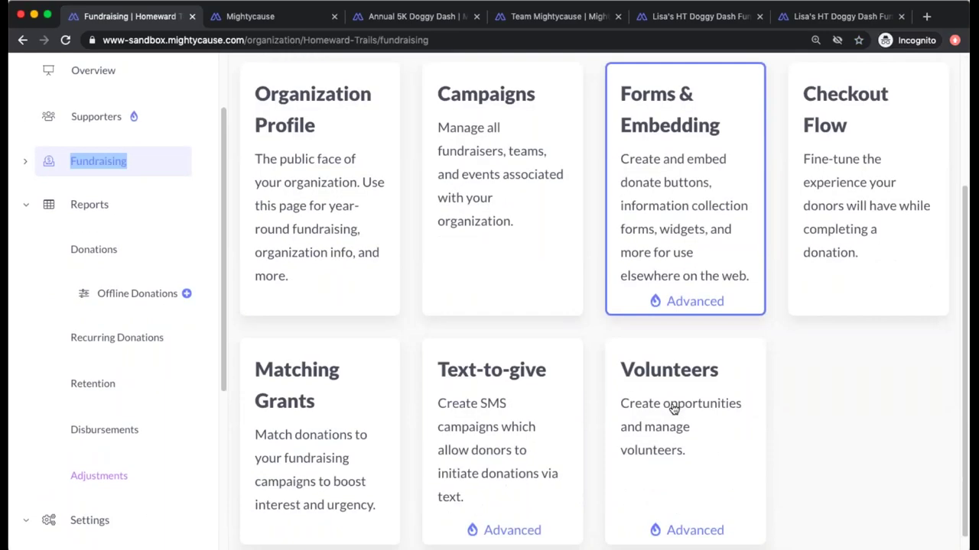
- Open the Volunteers list, go to its last page, and expand Help out in the Office participants
click(675, 416)
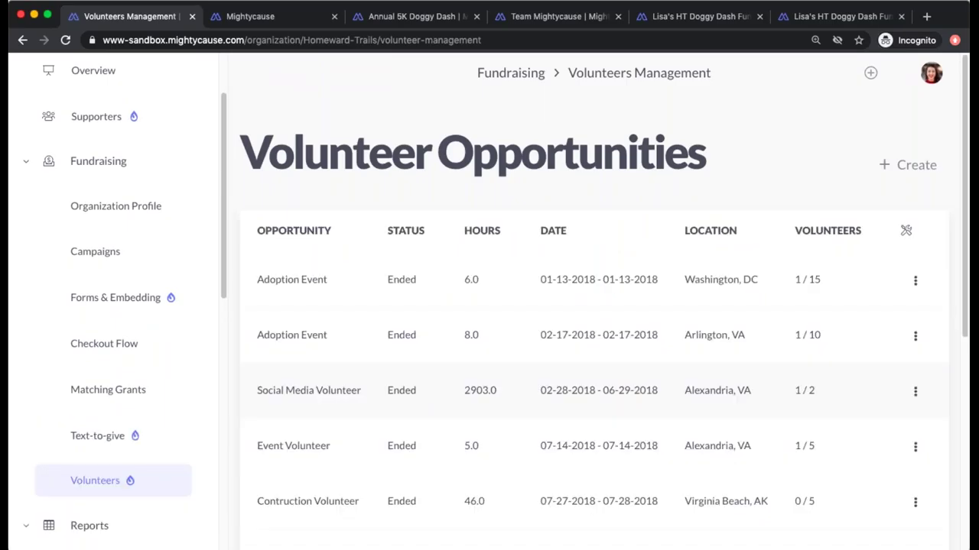
scroll(671, 416, down, 8)
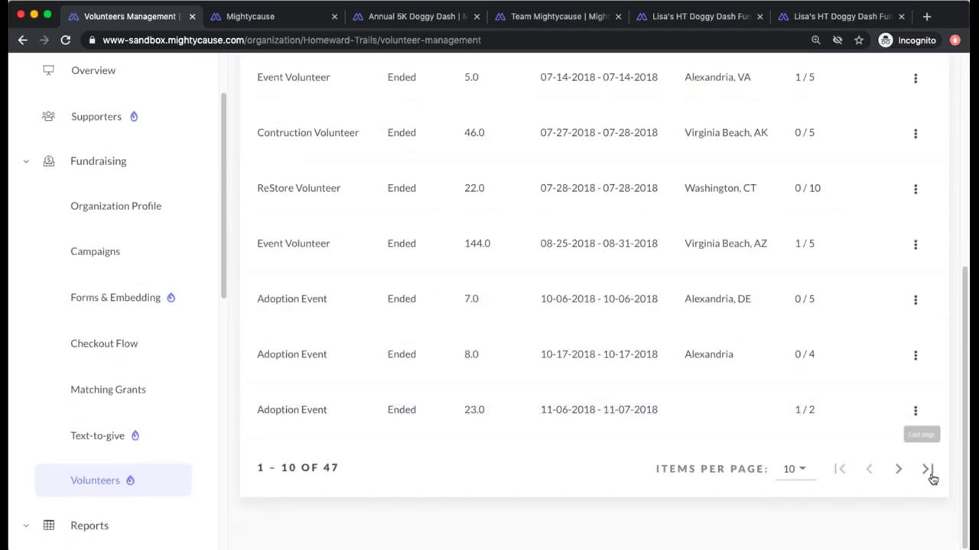
click(928, 470)
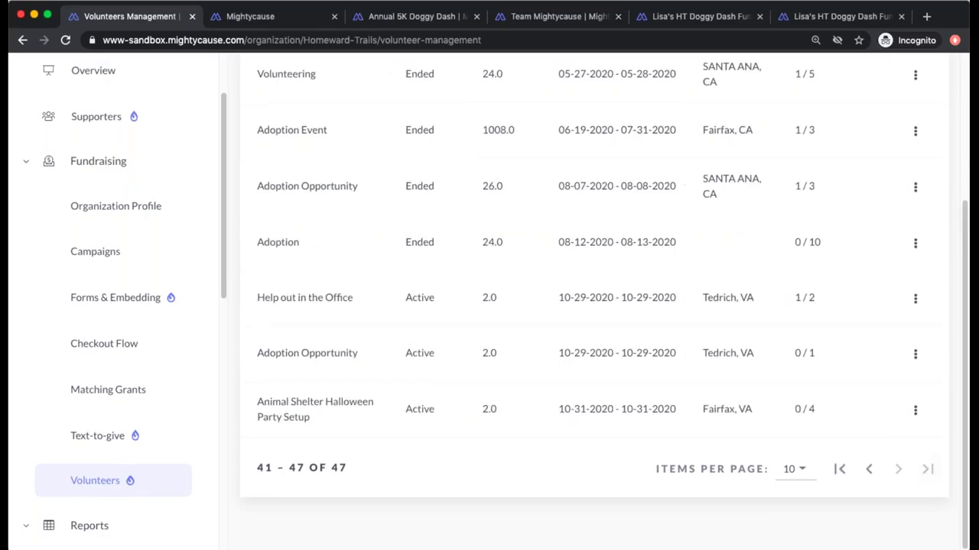
click(346, 292)
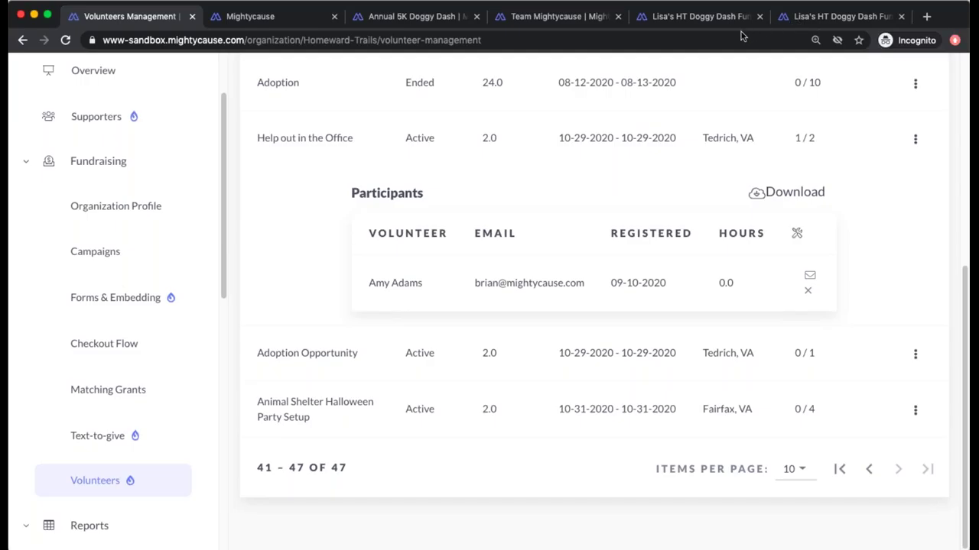
scroll(356, 240, up, 5)
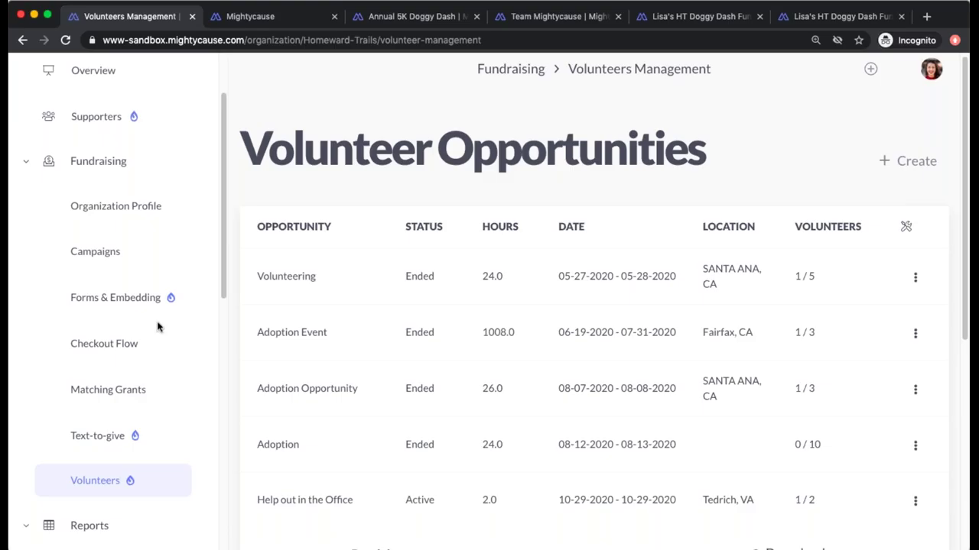
scroll(161, 350, down, 2)
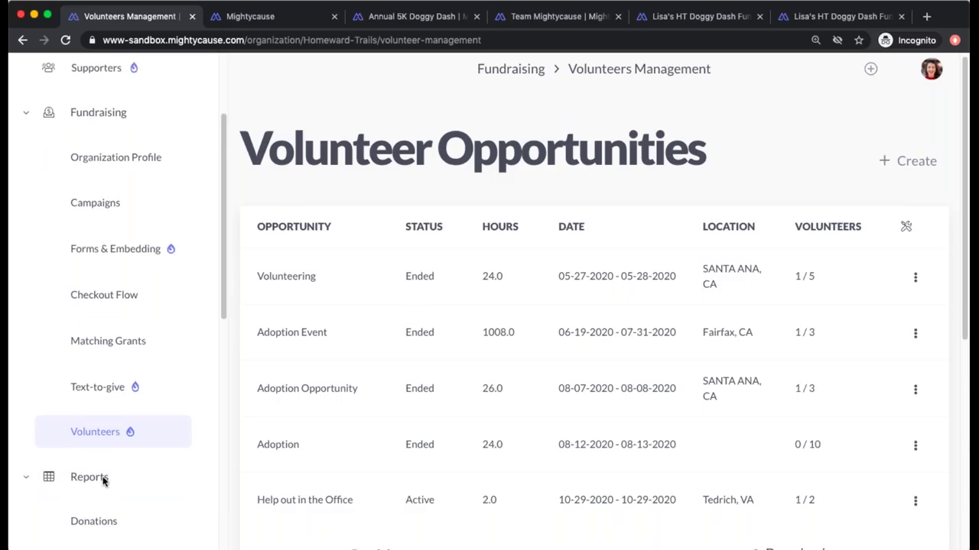
- Open the Offline Donations report, then open and cancel the Add offline donation form
click(100, 479)
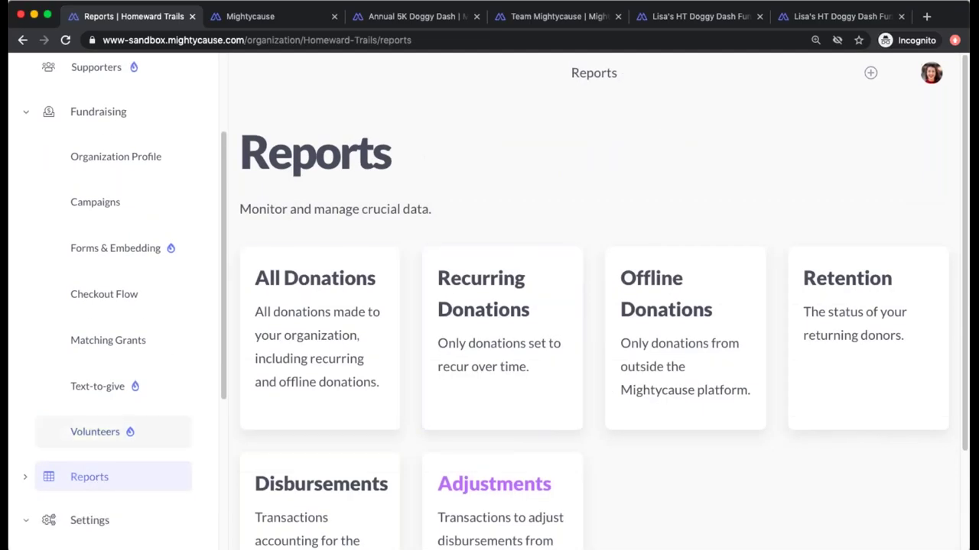
click(686, 339)
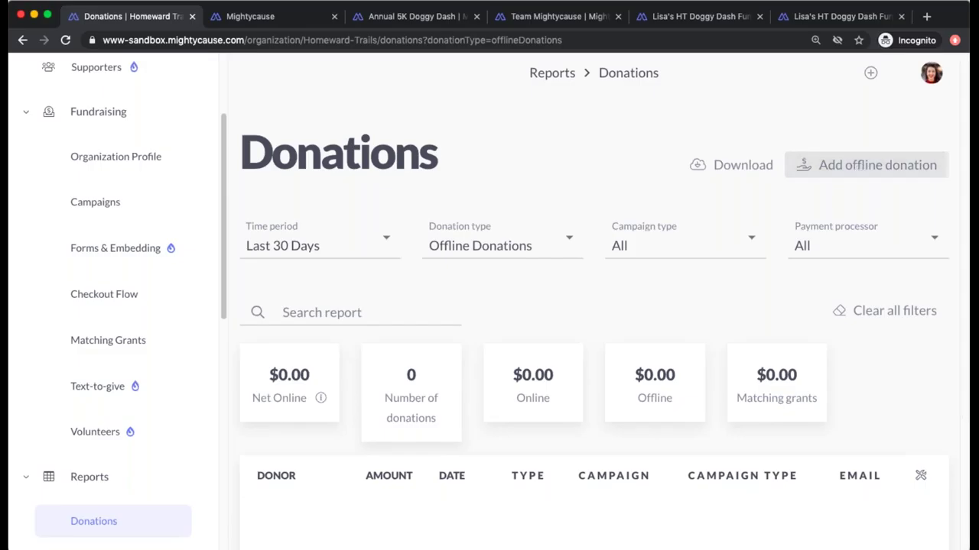
click(789, 165)
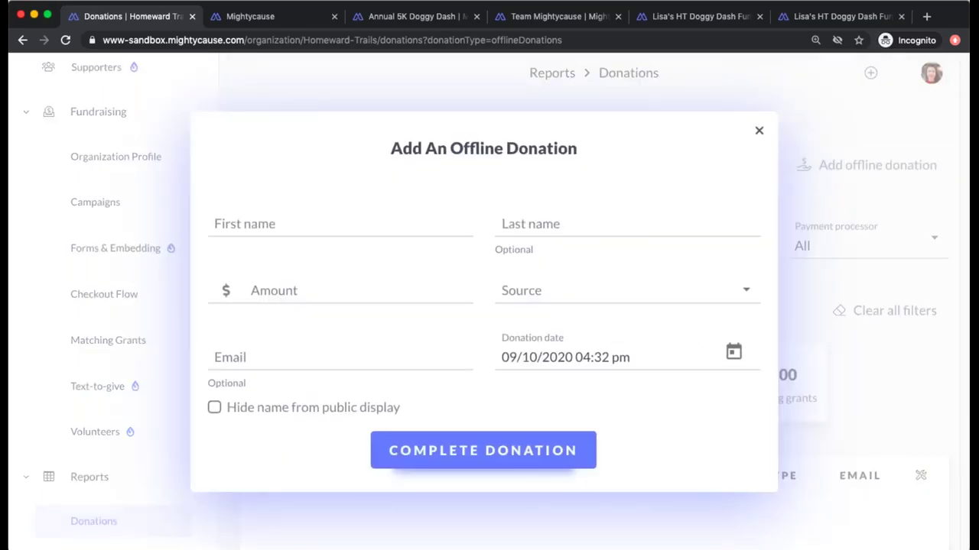
click(758, 131)
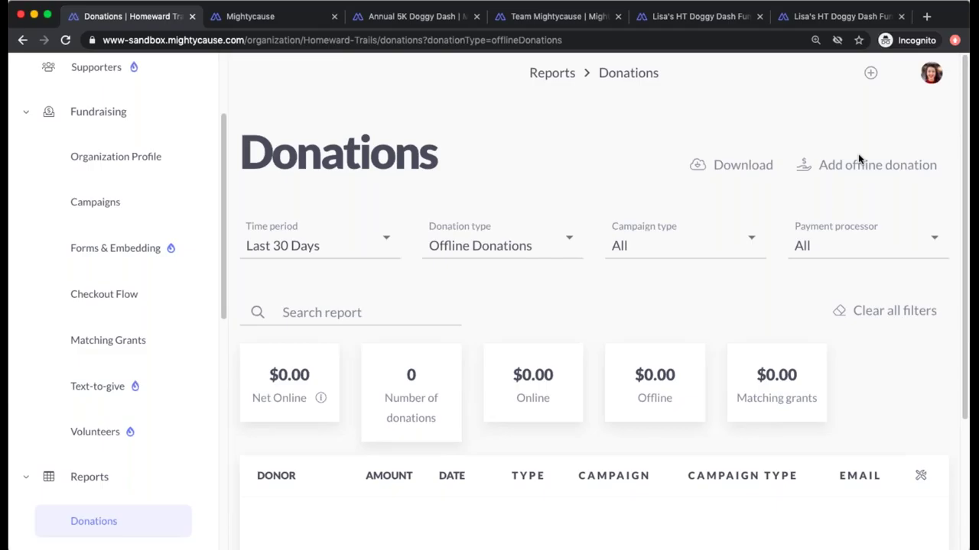
- Review the Homeward Trails organization profile, then switch to the Team Mightycause tab
click(107, 159)
scroll(472, 441, down, 6)
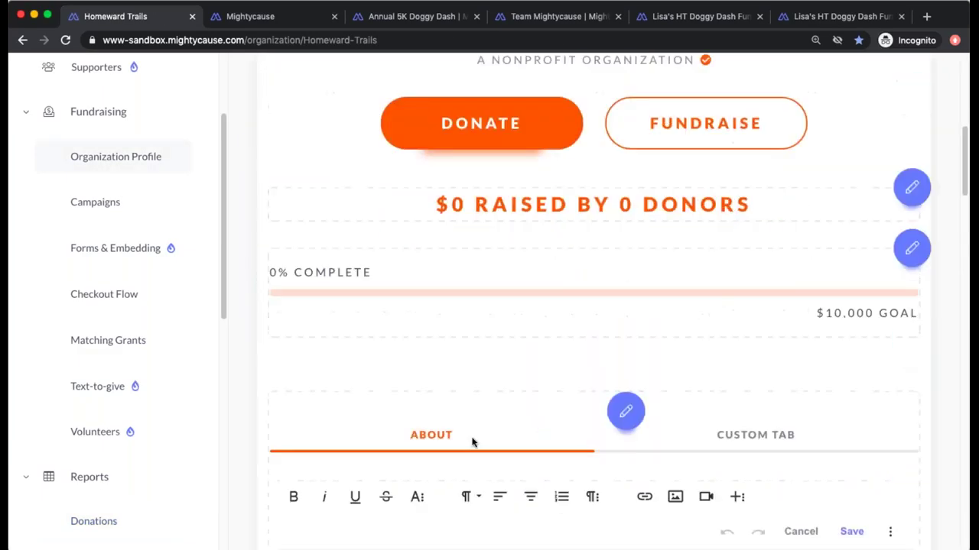
scroll(676, 214, up, 1)
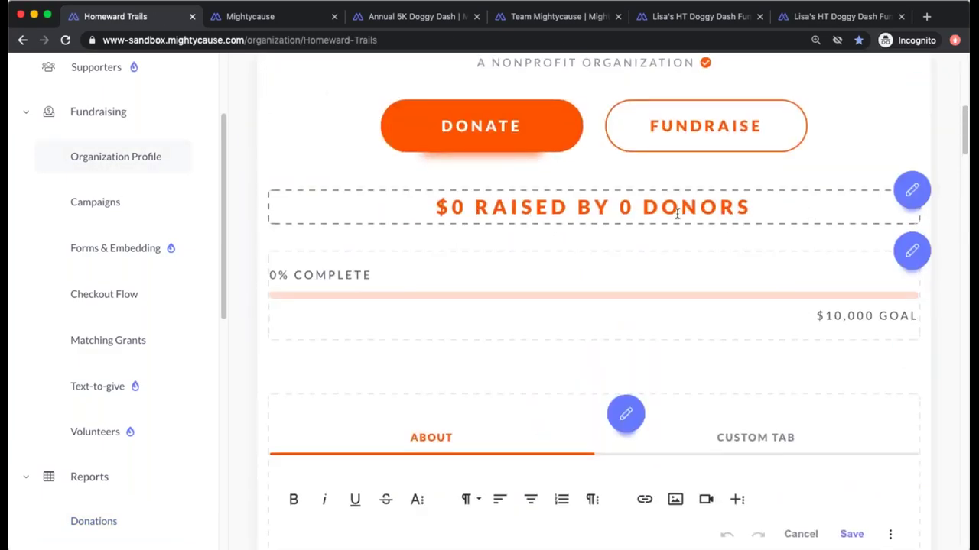
scroll(676, 214, up, 2)
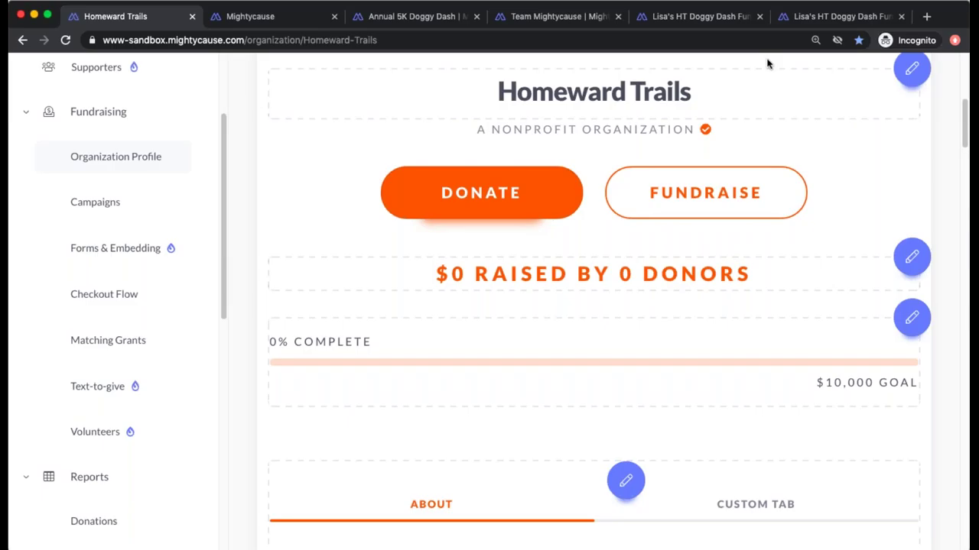
scroll(607, 95, up, 4)
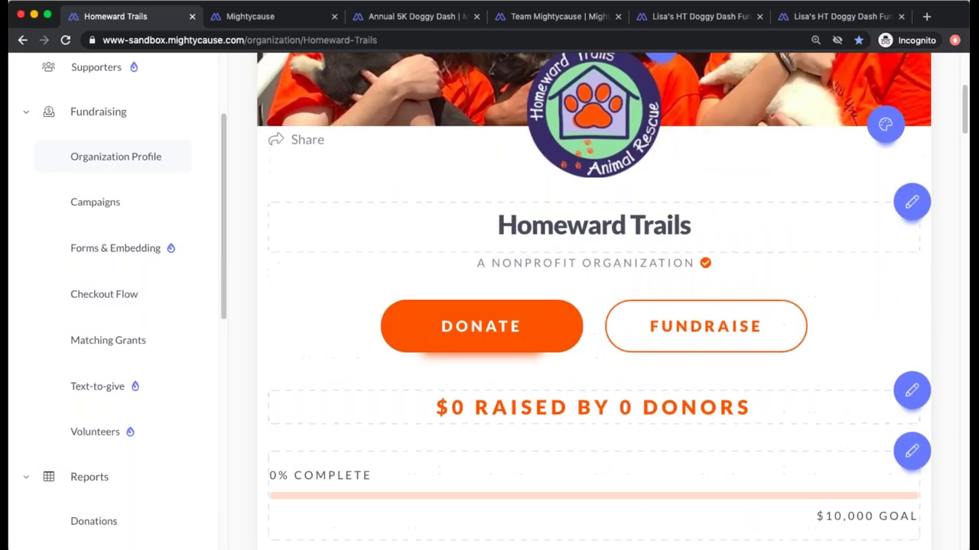
scroll(608, 105, down, 1)
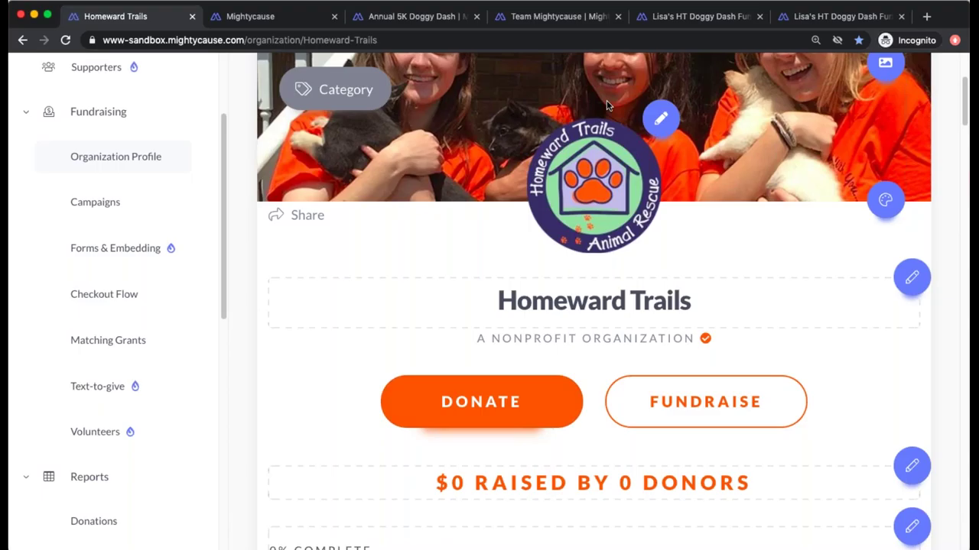
click(575, 20)
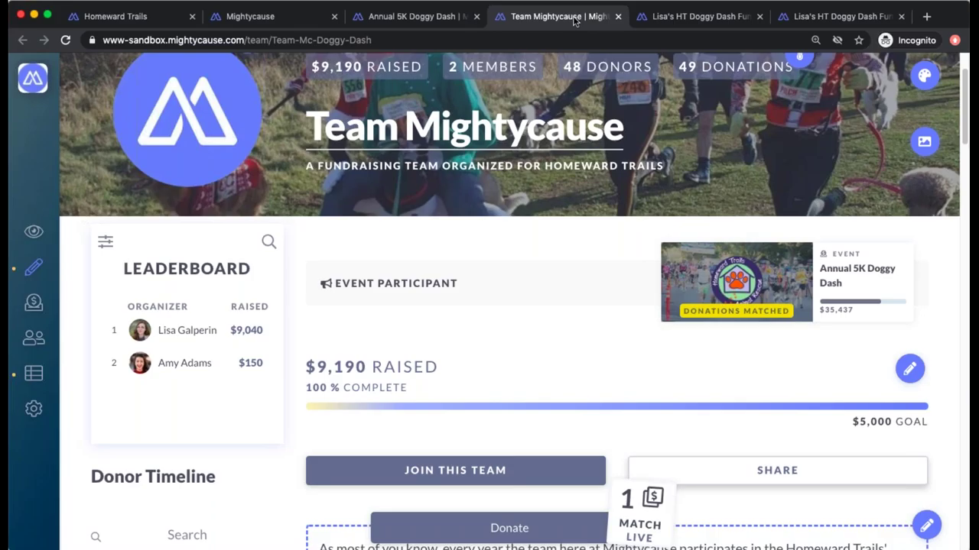
- Switch back to the Homeward Trails browser tab
click(139, 24)
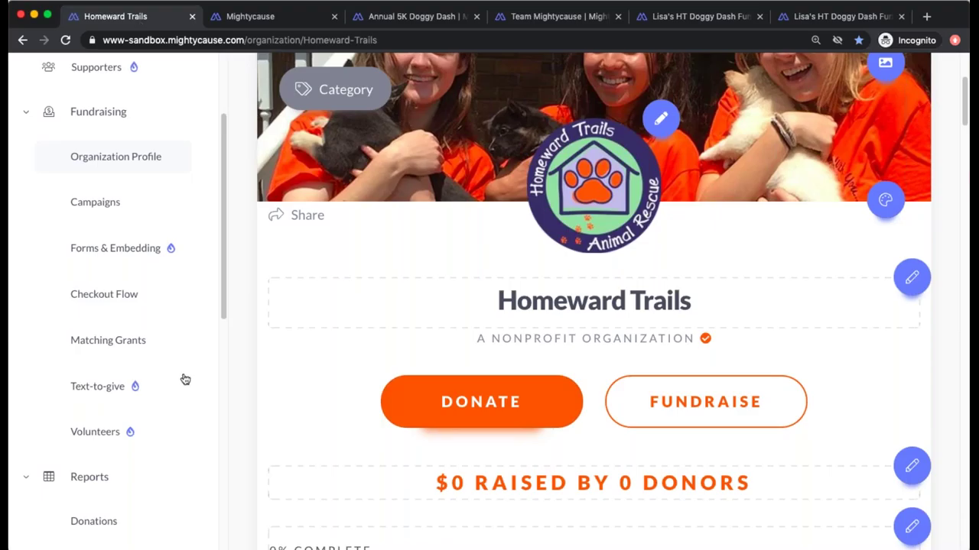
- Open Disbursement Settings and read through the check and EFT direct payout options
scroll(181, 375, down, 5)
scroll(148, 500, down, 3)
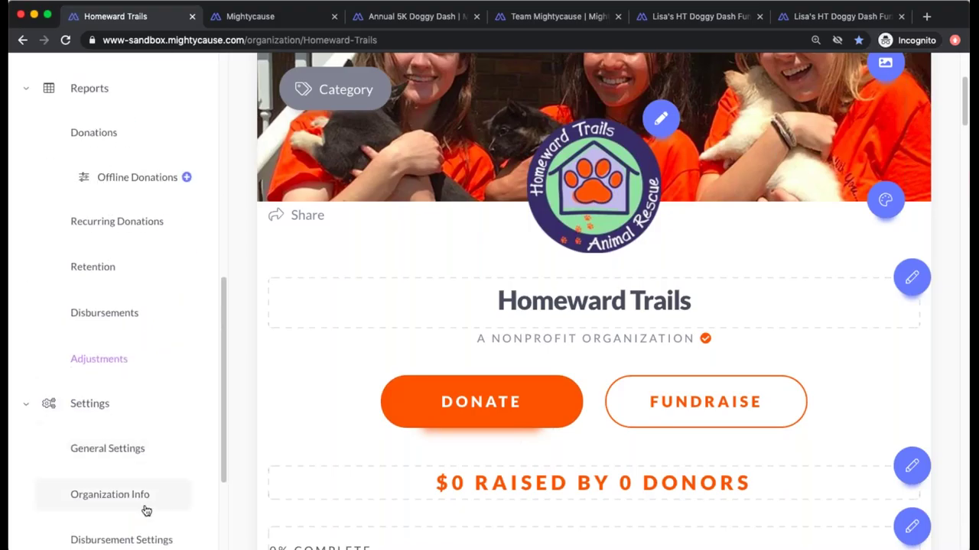
click(142, 401)
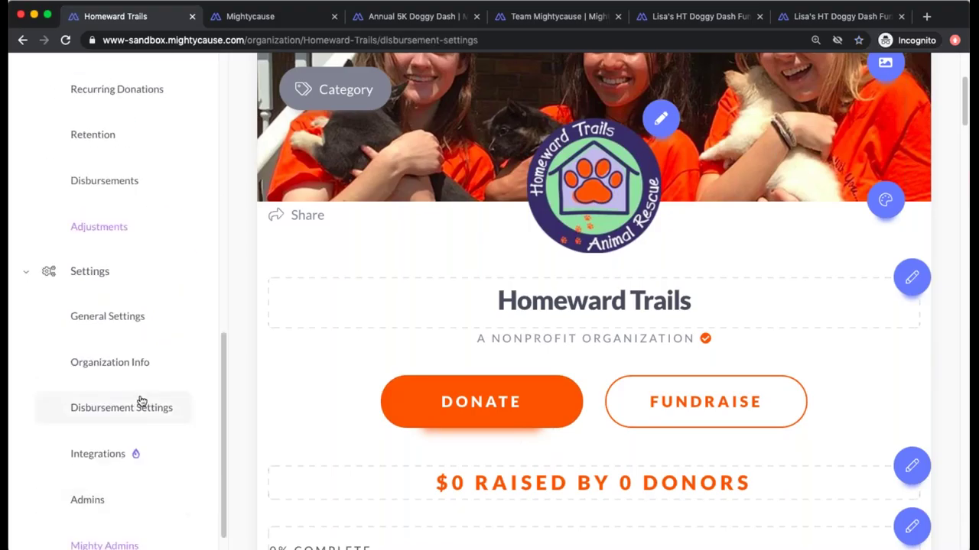
scroll(539, 449, down, 6)
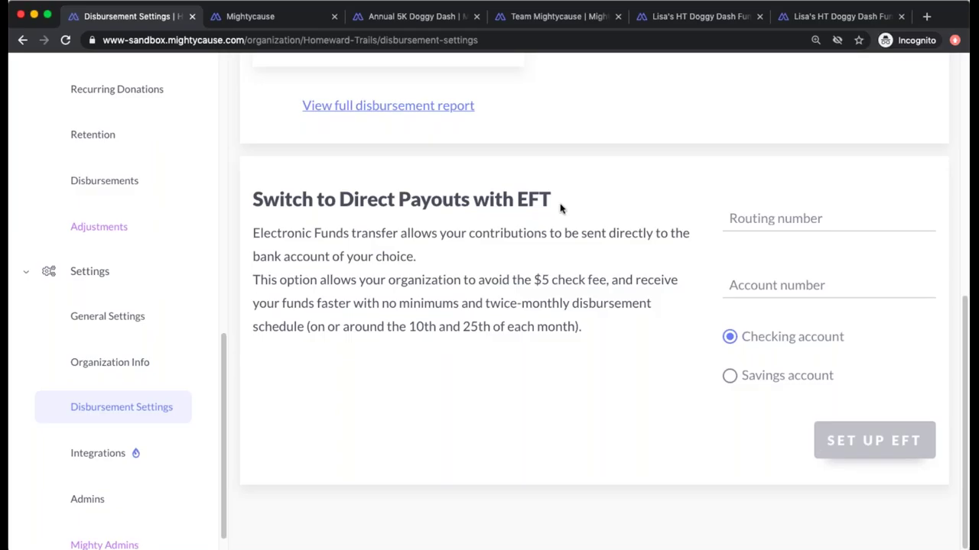
scroll(560, 209, up, 6)
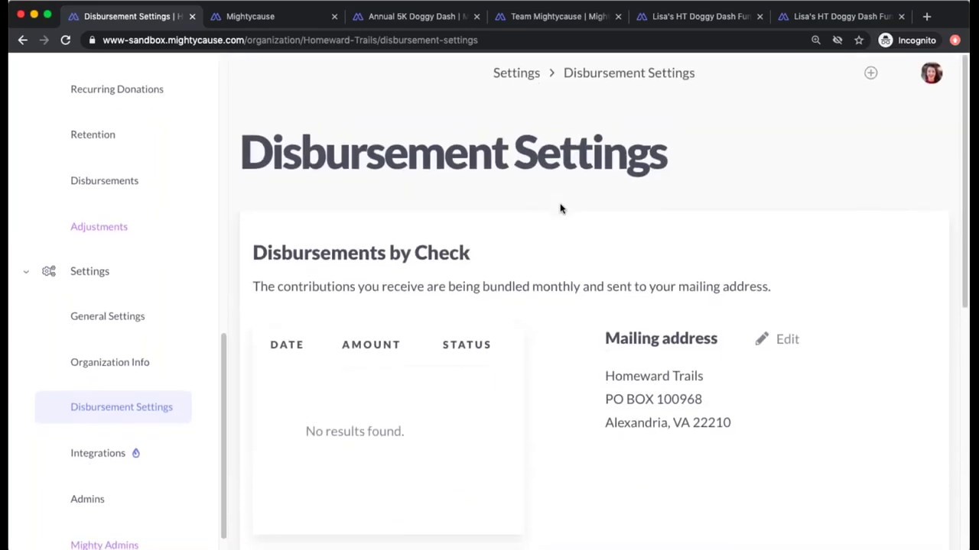